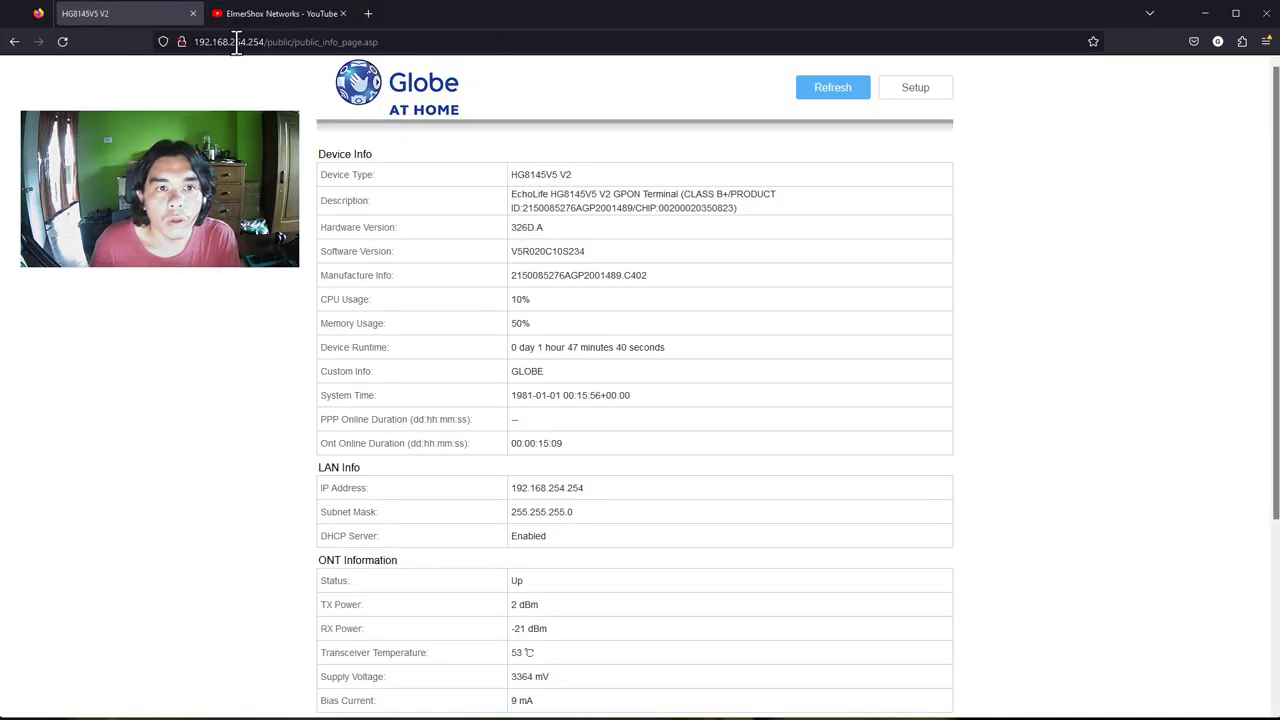
# Highlight the router address 192.168.254.254 in the browser address bar
pyautogui.click(241, 42)
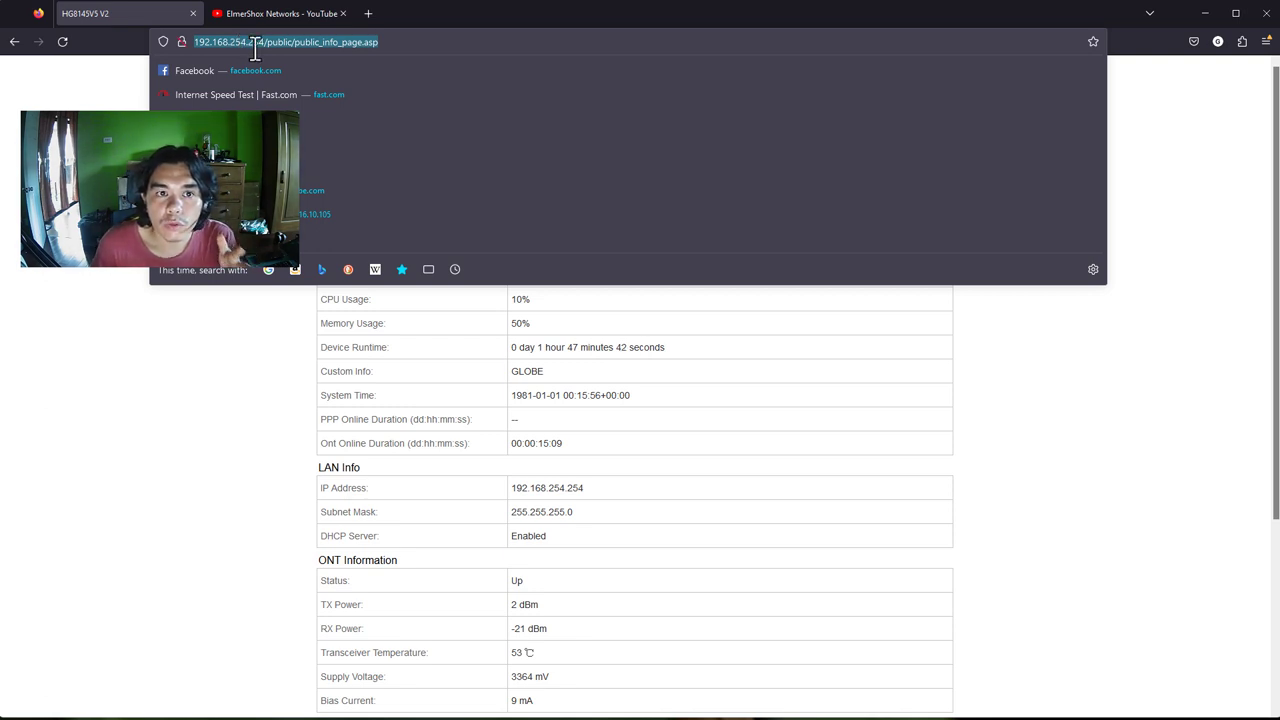
pyautogui.press('Return')
pyautogui.doubleClick(256, 42)
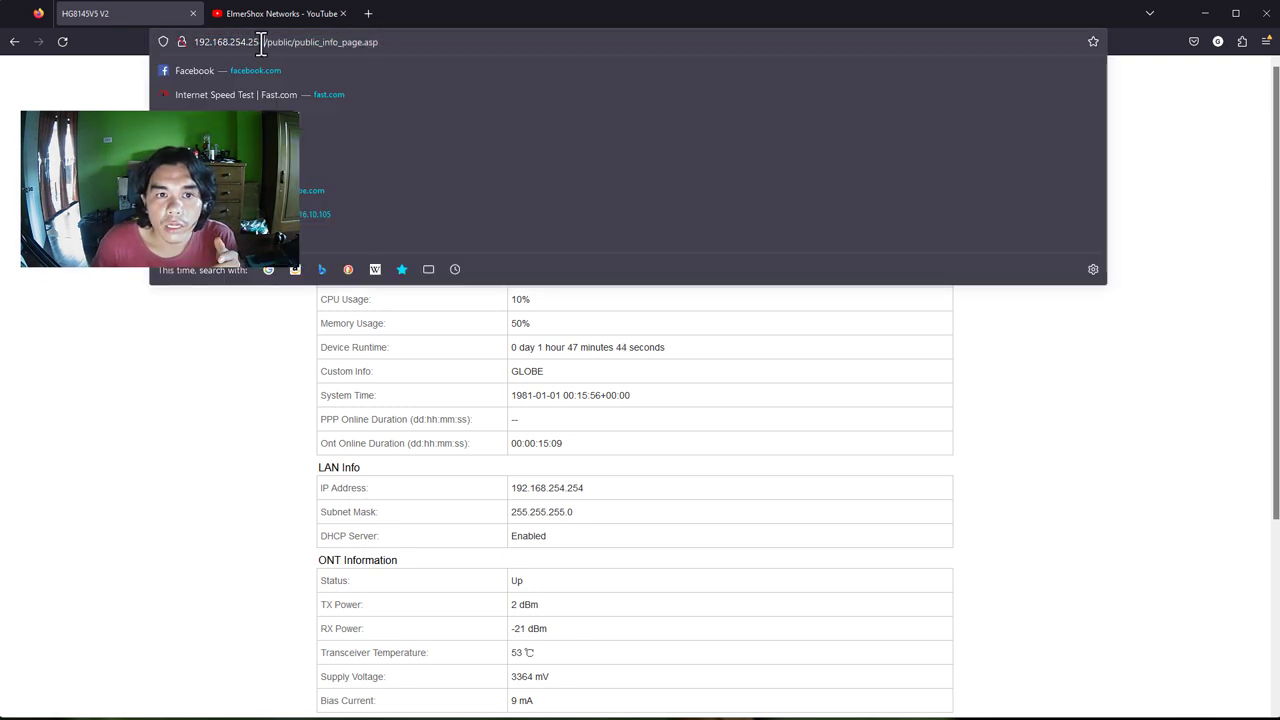
pyautogui.press('Return')
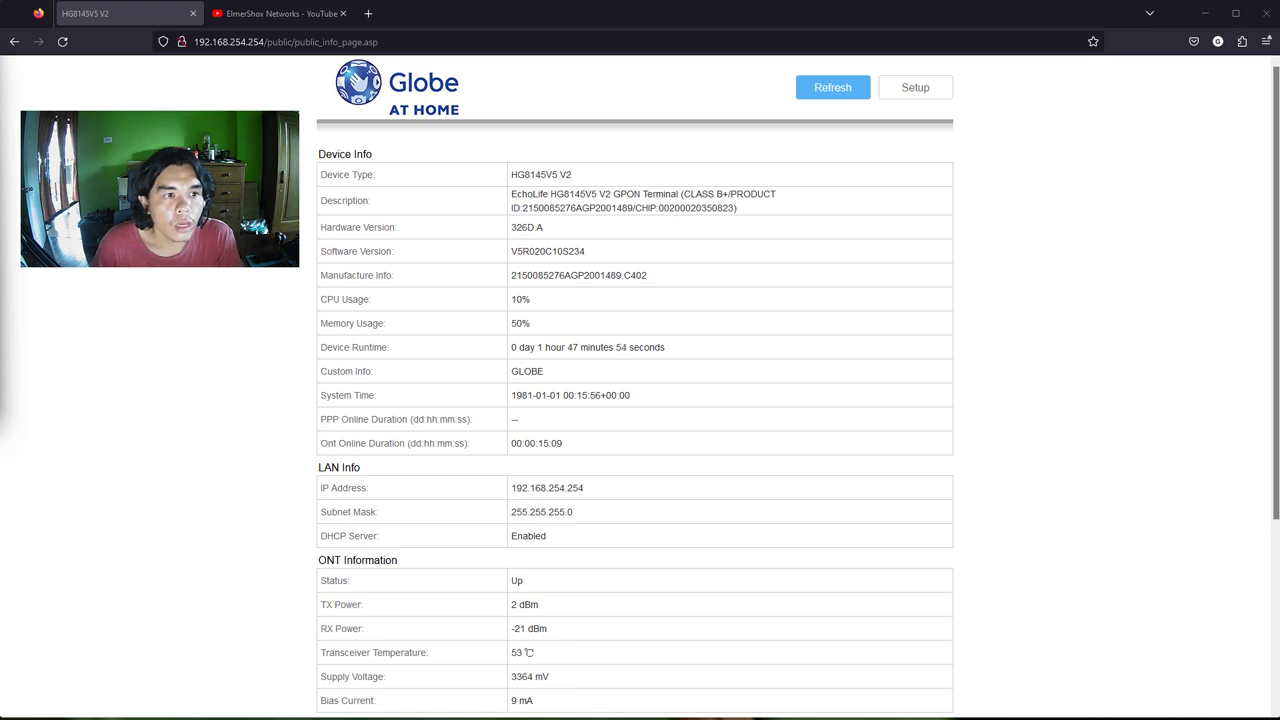
# Log in to the router admin as admin with the account password
pyautogui.click(913, 97)
pyautogui.write('adm')
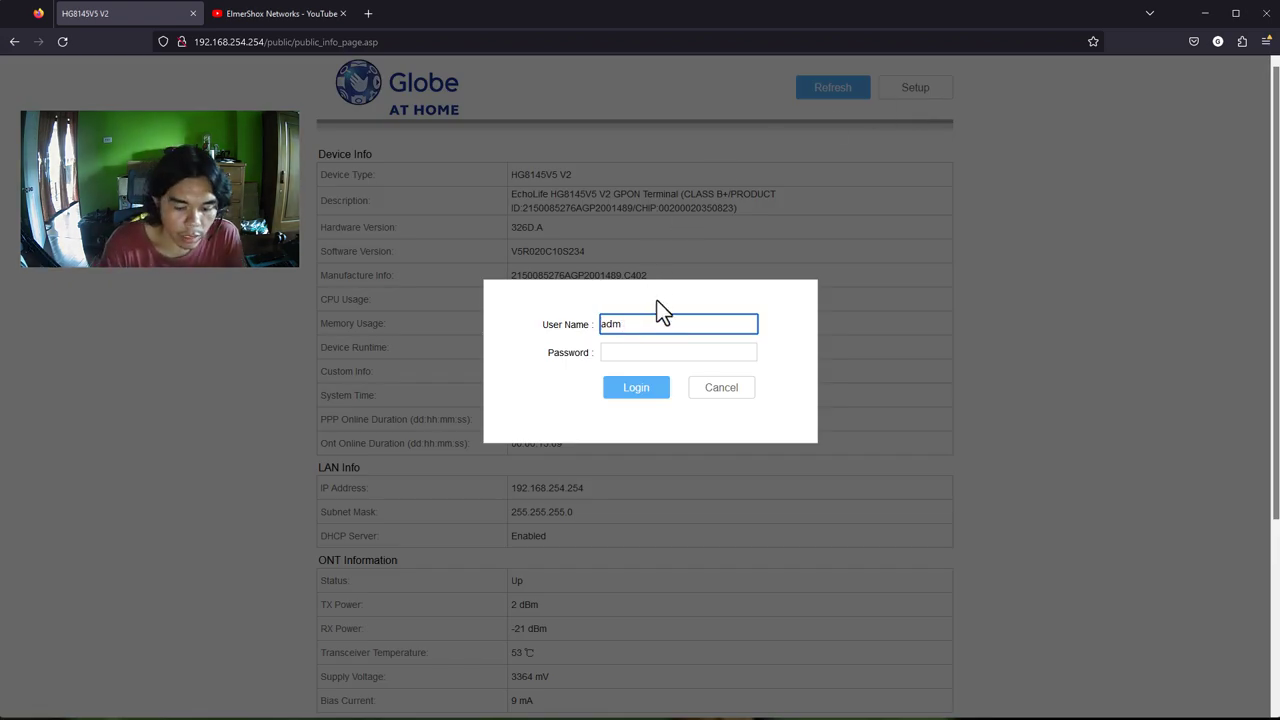
pyautogui.write('in')
pyautogui.press('Tab')
pyautogui.hotkey('ctrl', 'v')
pyautogui.click(631, 387)
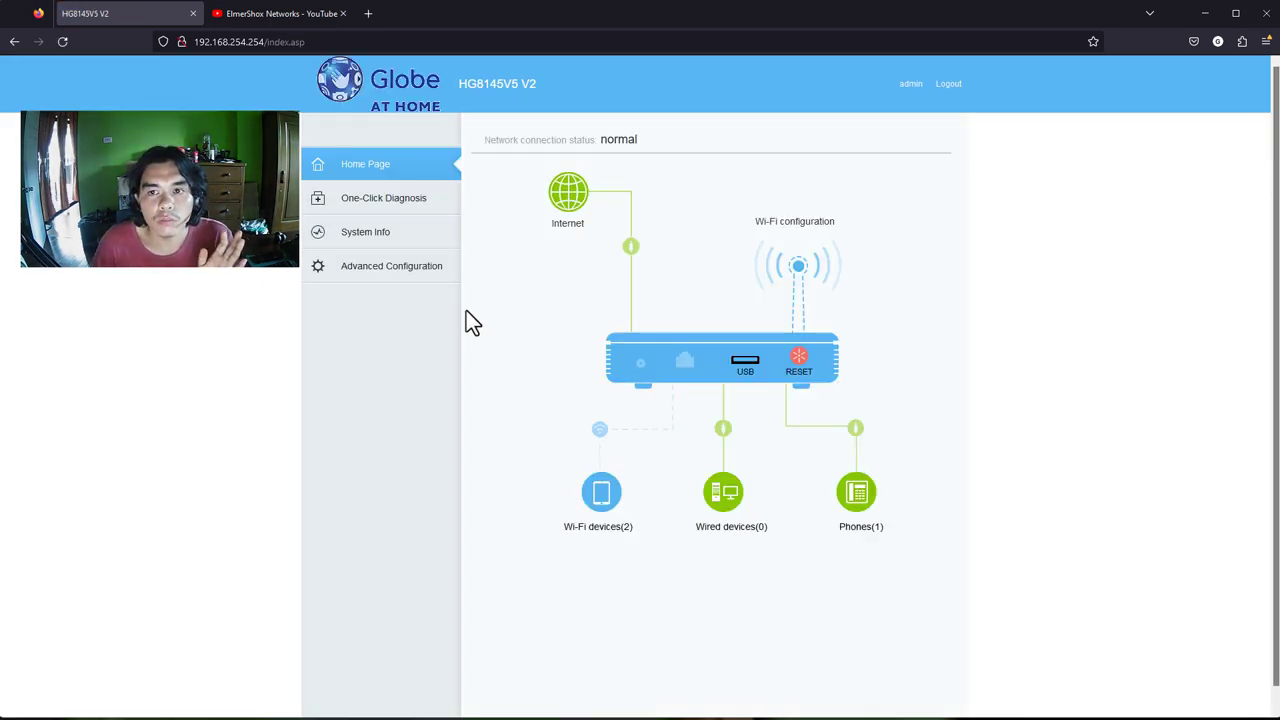
# Note the logged-in admin account, then open Advanced Configuration from the sidebar
pyautogui.moveTo(912, 87); pyautogui.dragTo(924, 87)
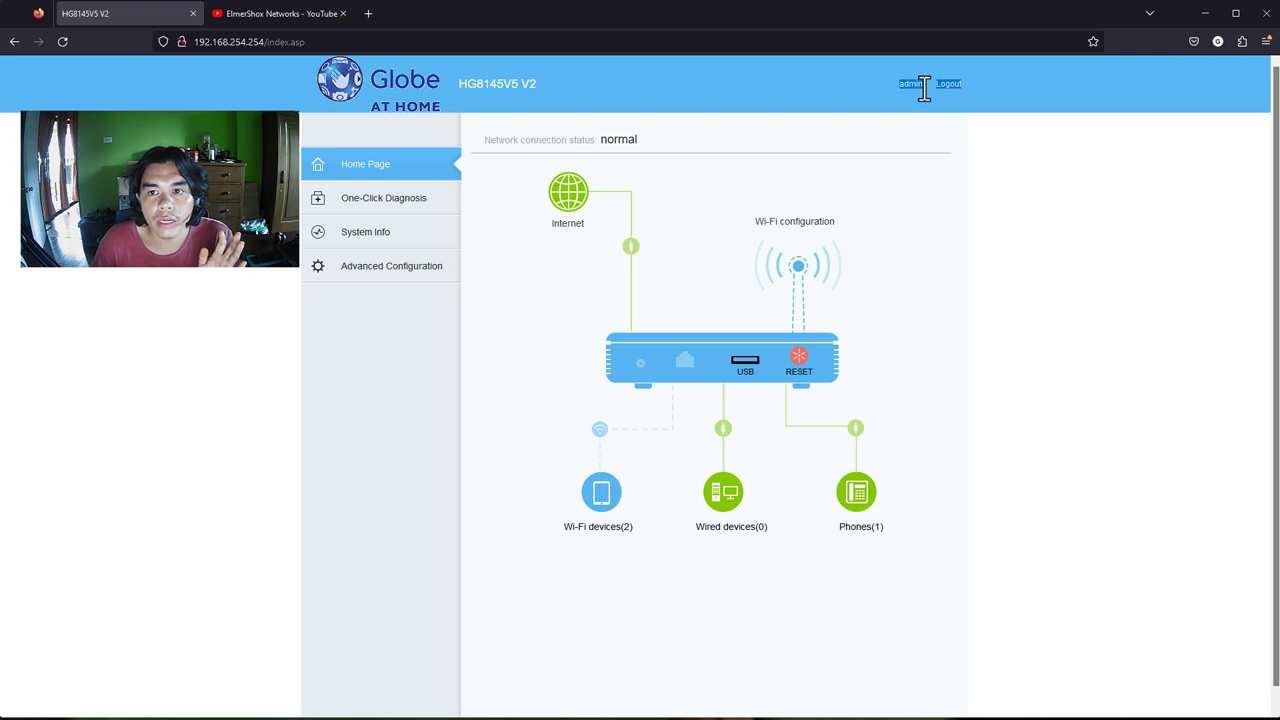
pyautogui.click(841, 97)
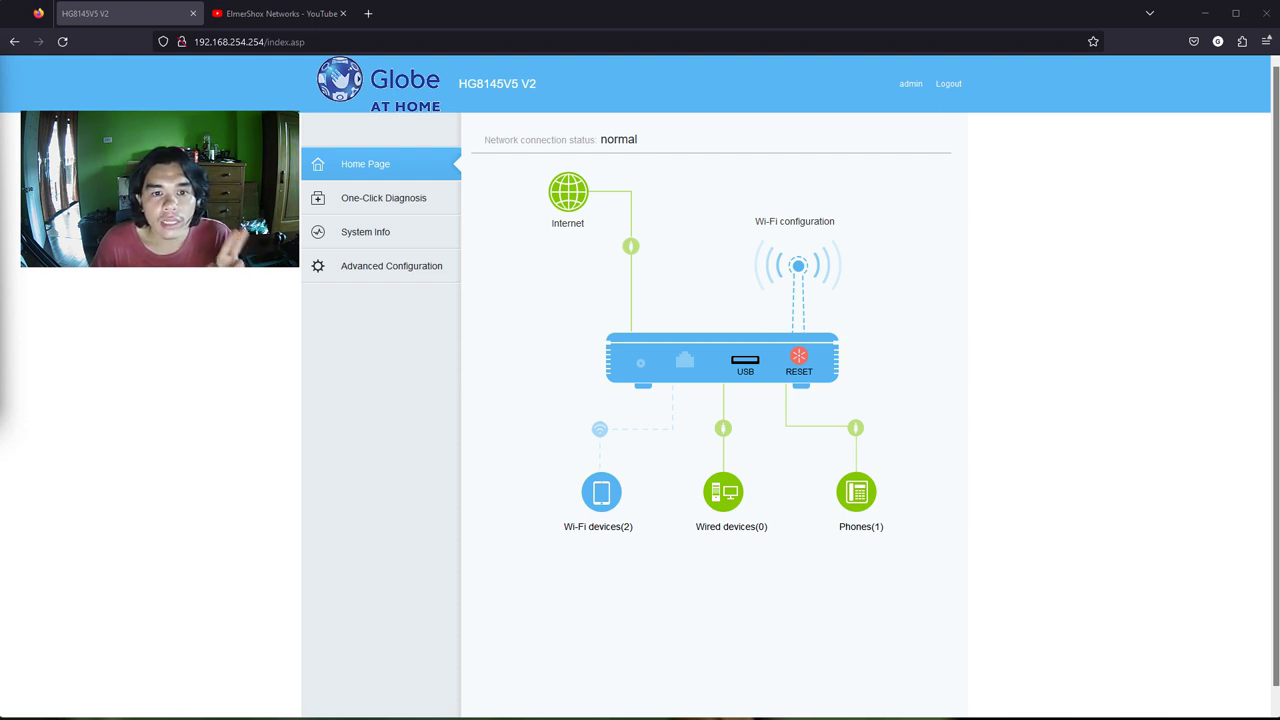
pyautogui.click(372, 286)
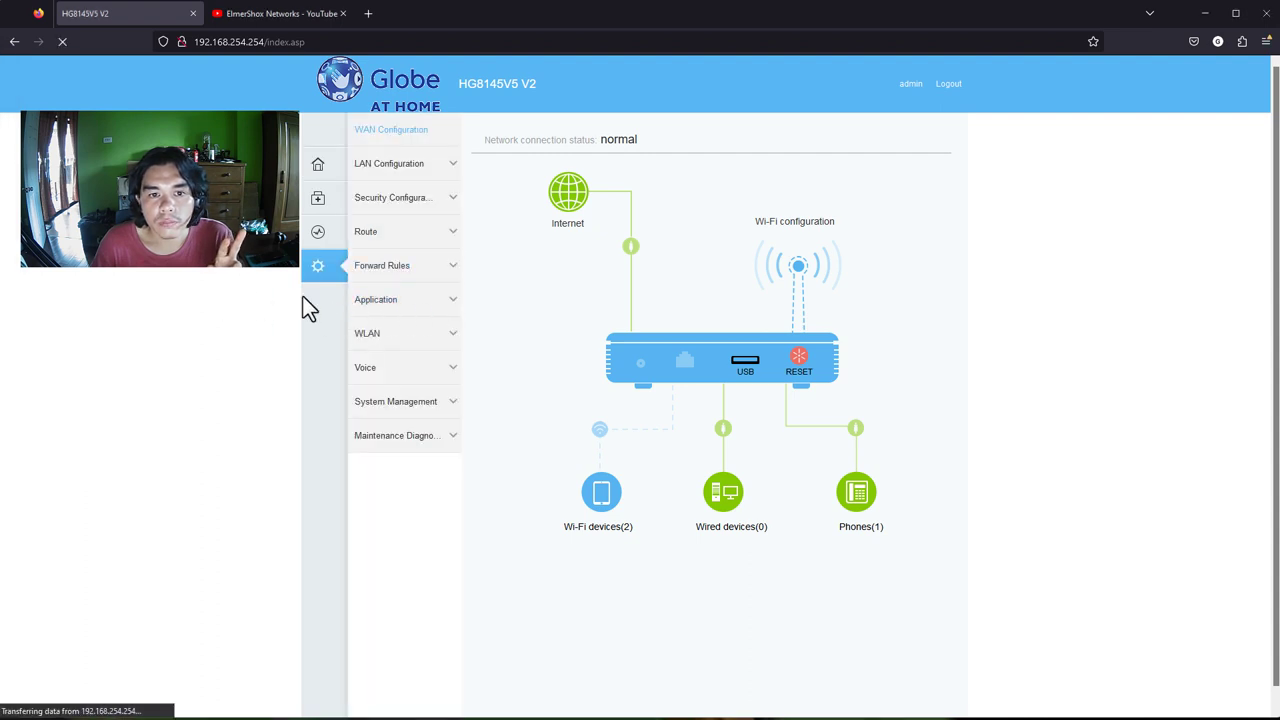
# Go to System Management > Account Management and select the admin account
pyautogui.click(398, 422)
pyautogui.click(400, 440)
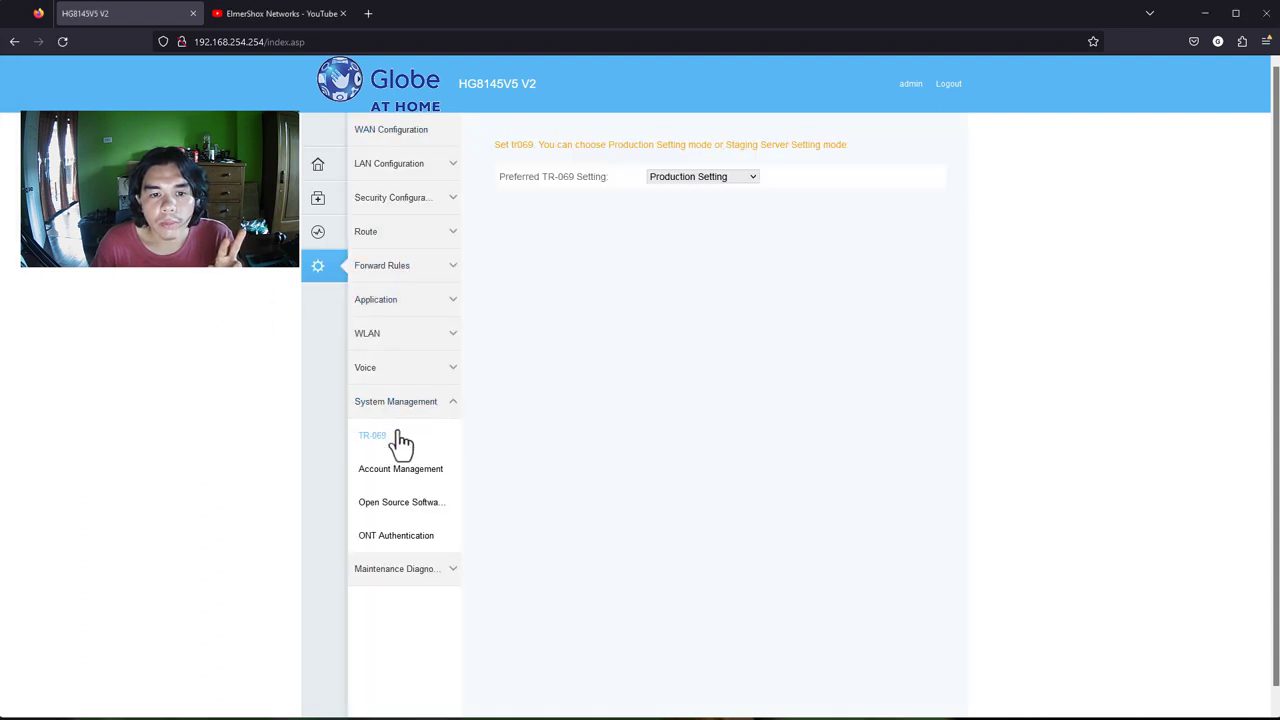
pyautogui.click(401, 478)
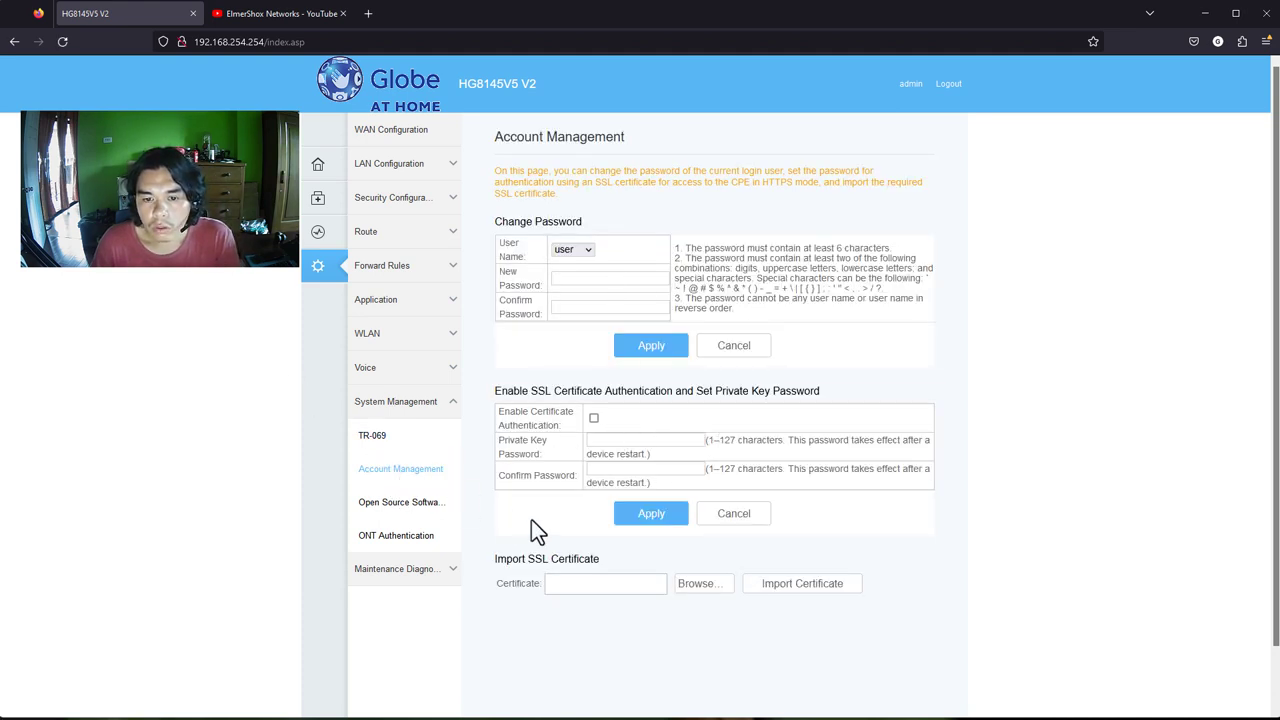
pyautogui.click(586, 252)
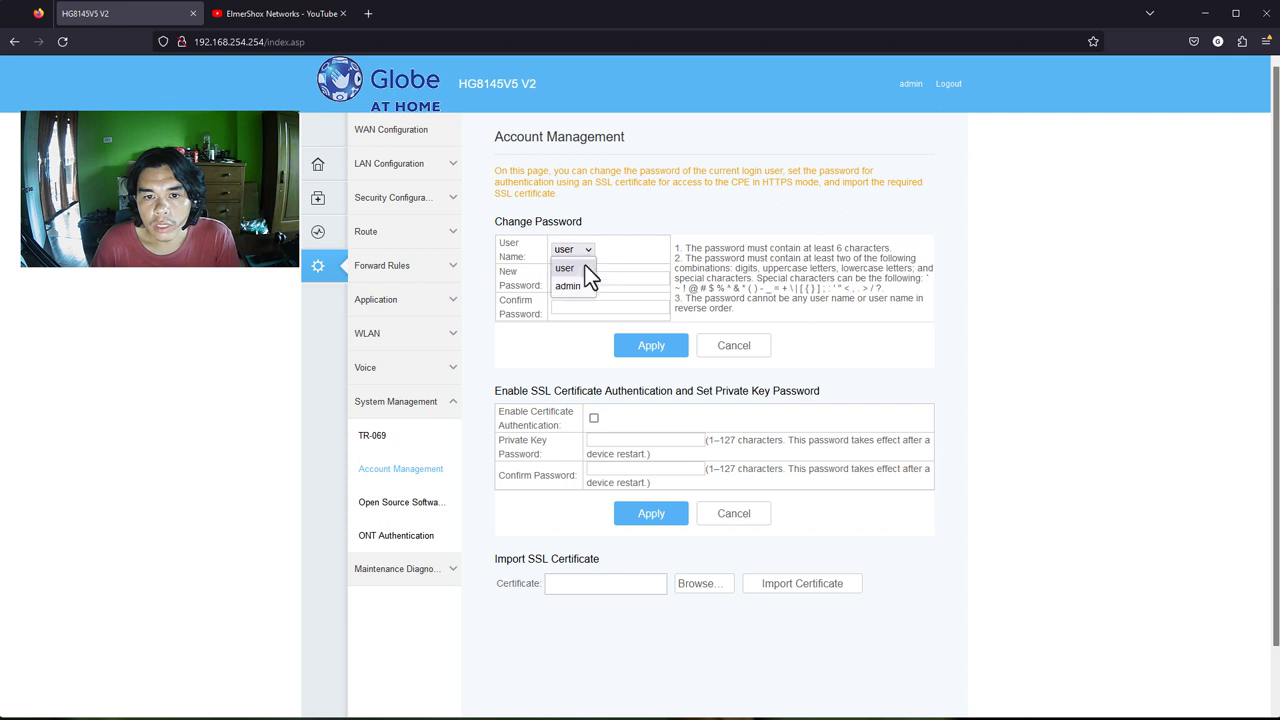
pyautogui.click(584, 279)
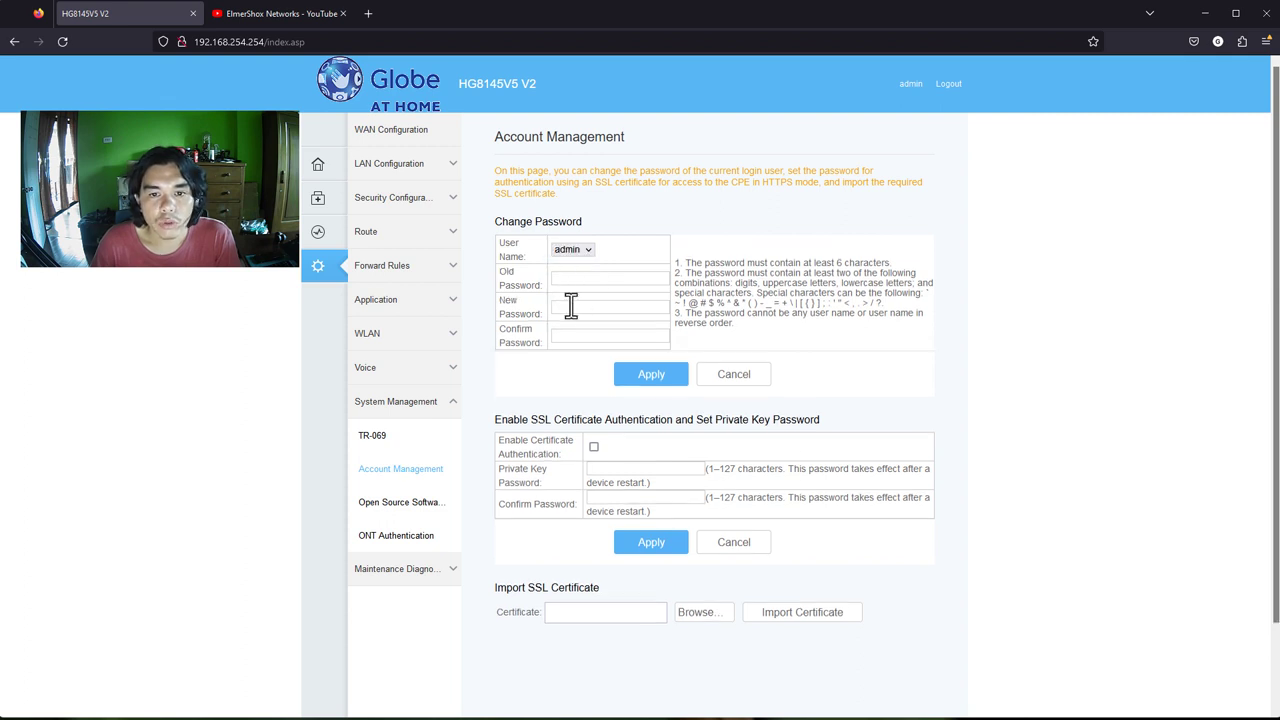
# Enter the old password and the new password twice, then apply the change
pyautogui.click(569, 305)
pyautogui.hotkey('ctrl', 'v')
pyautogui.click(575, 336)
pyautogui.hotkey('ctrl', 'v')
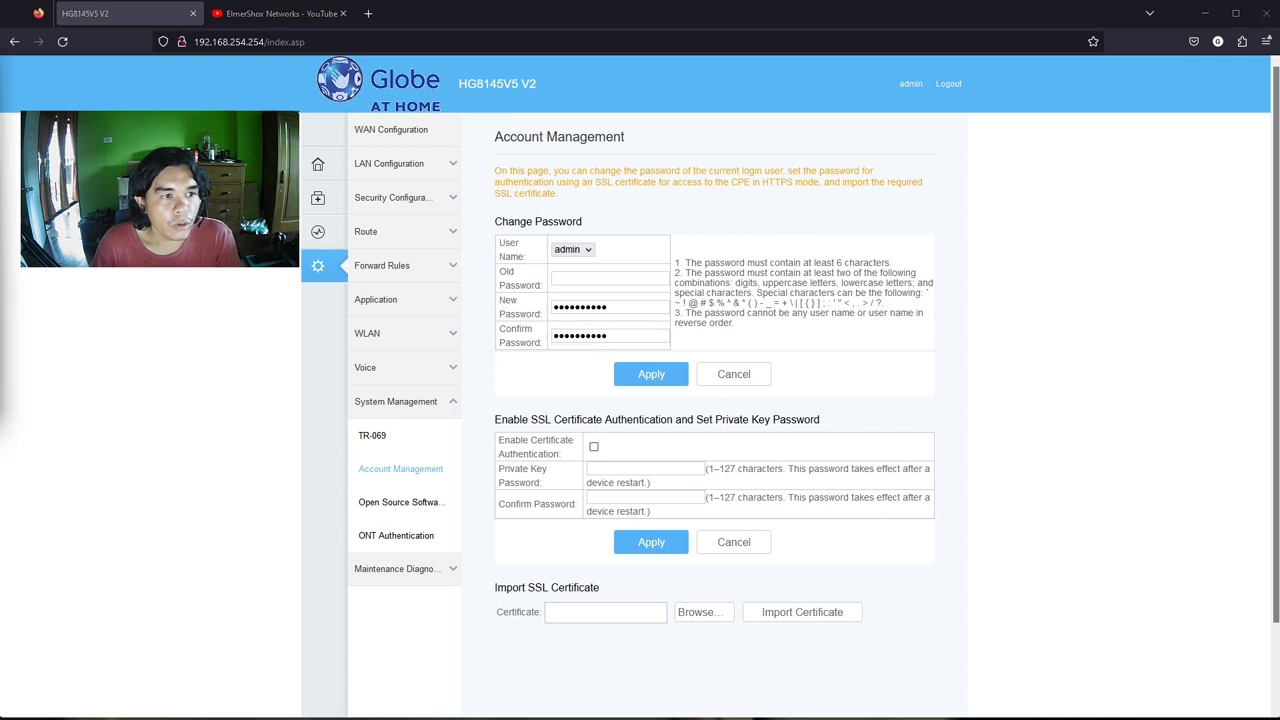
pyautogui.click(563, 277)
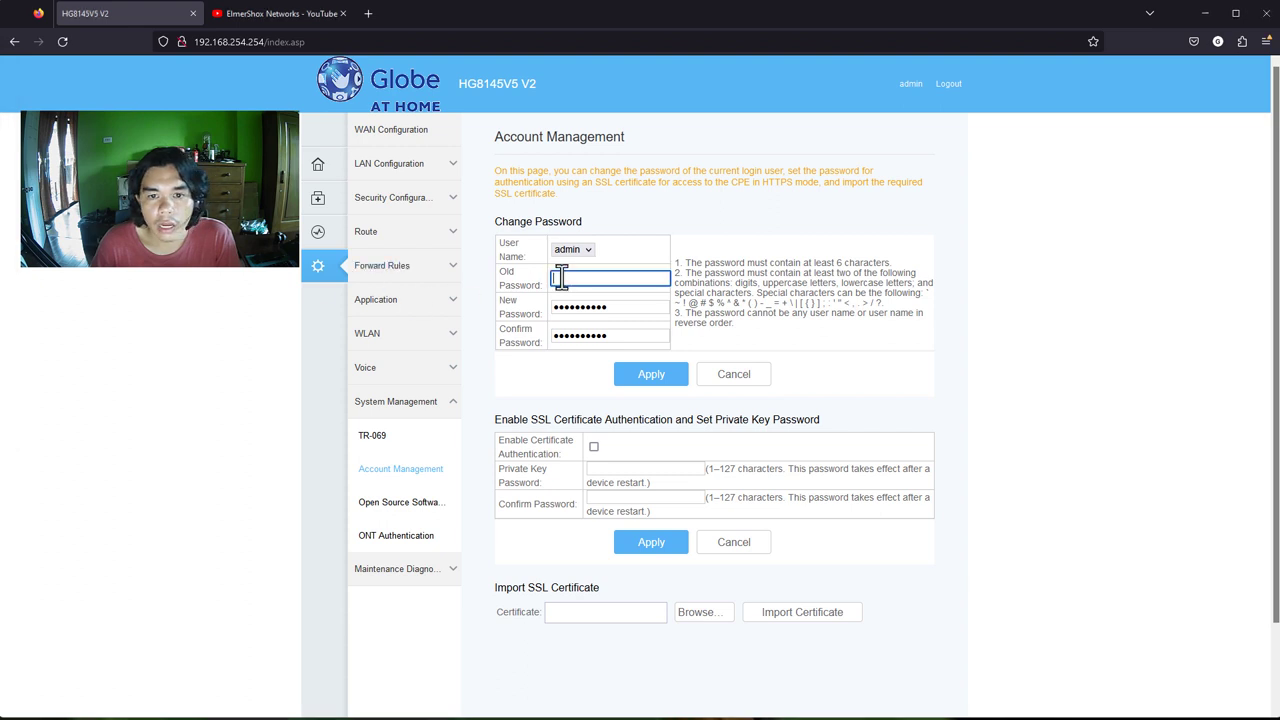
pyautogui.hotkey('ctrl', 'v')
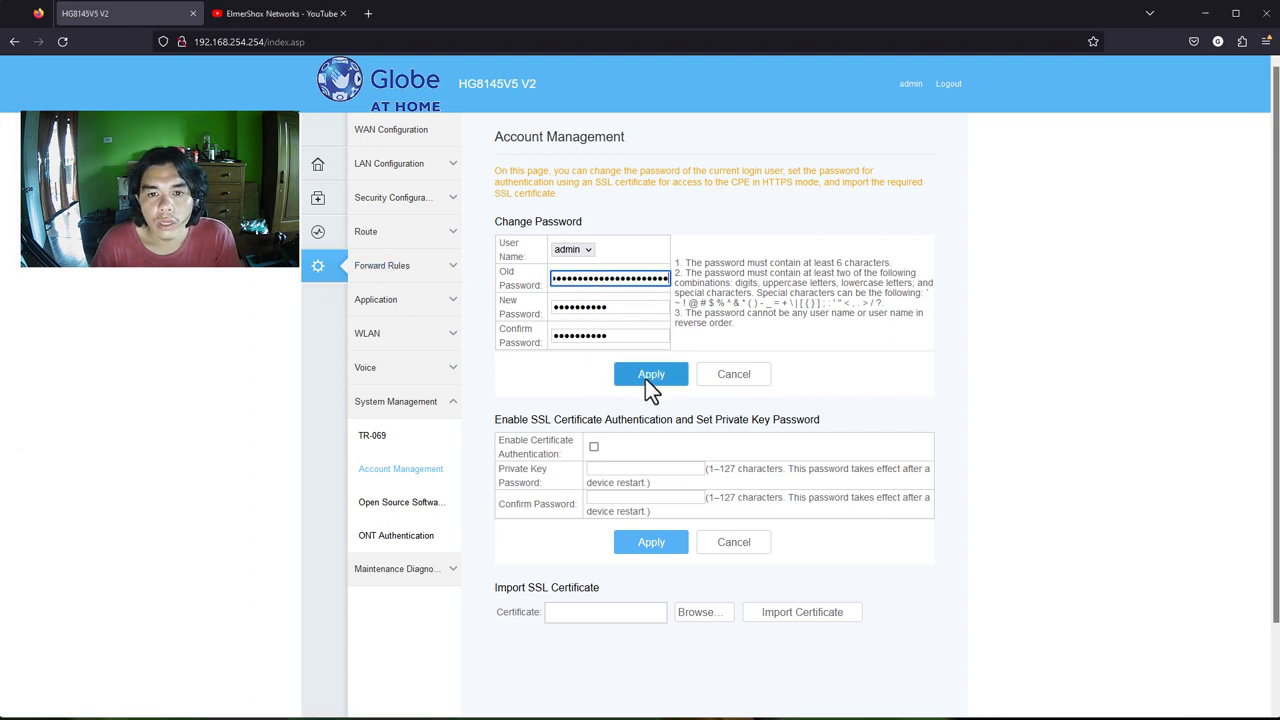
pyautogui.click(646, 376)
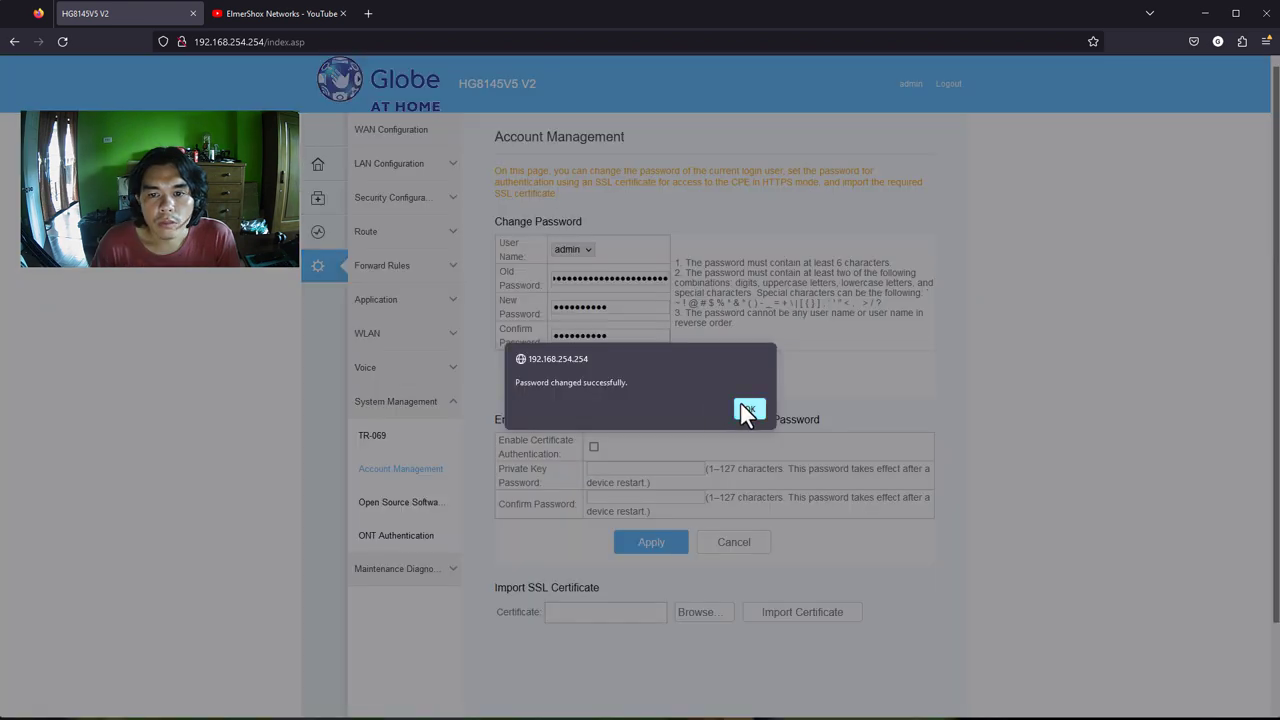
pyautogui.click(740, 405)
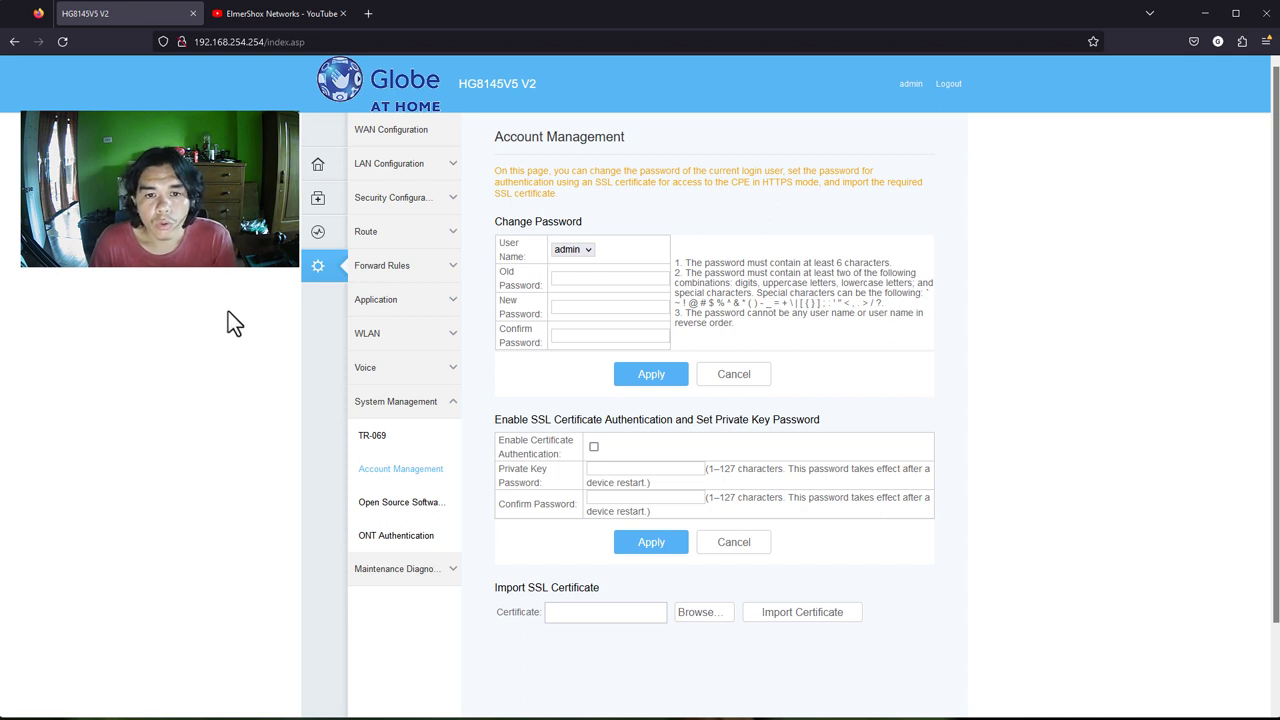
# Expand LAN Configuration to show the Layer 2/3 Port Configuration page listing LAN1–LAN4
pyautogui.click(388, 166)
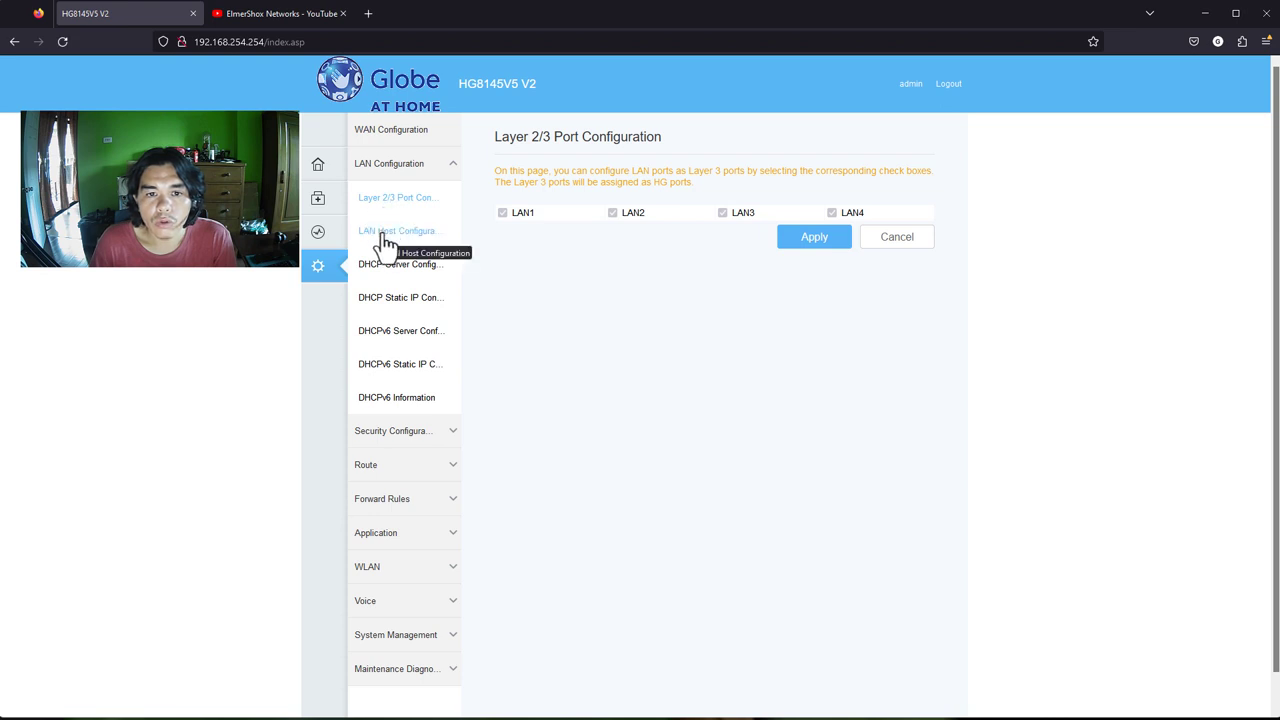
# Open LAN Host Configuration and highlight the current IP 192.168.254.254
pyautogui.click(386, 231)
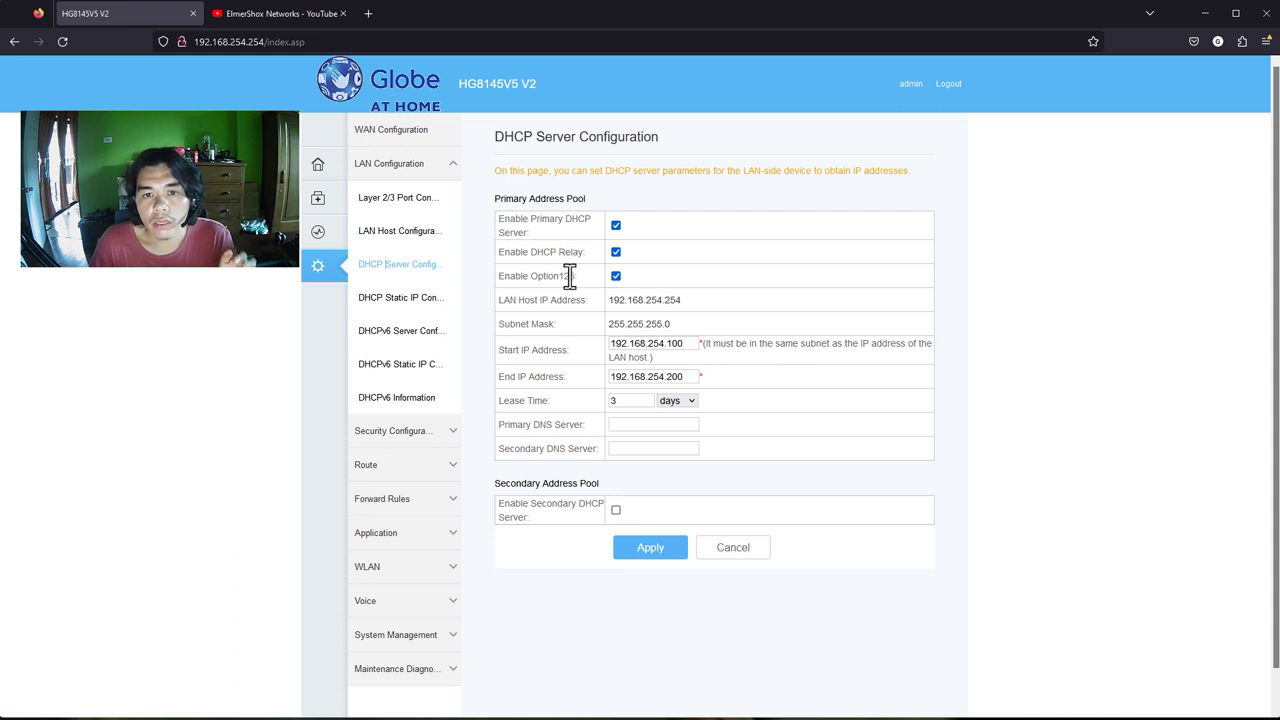
pyautogui.moveTo(518, 300); pyautogui.dragTo(579, 300)
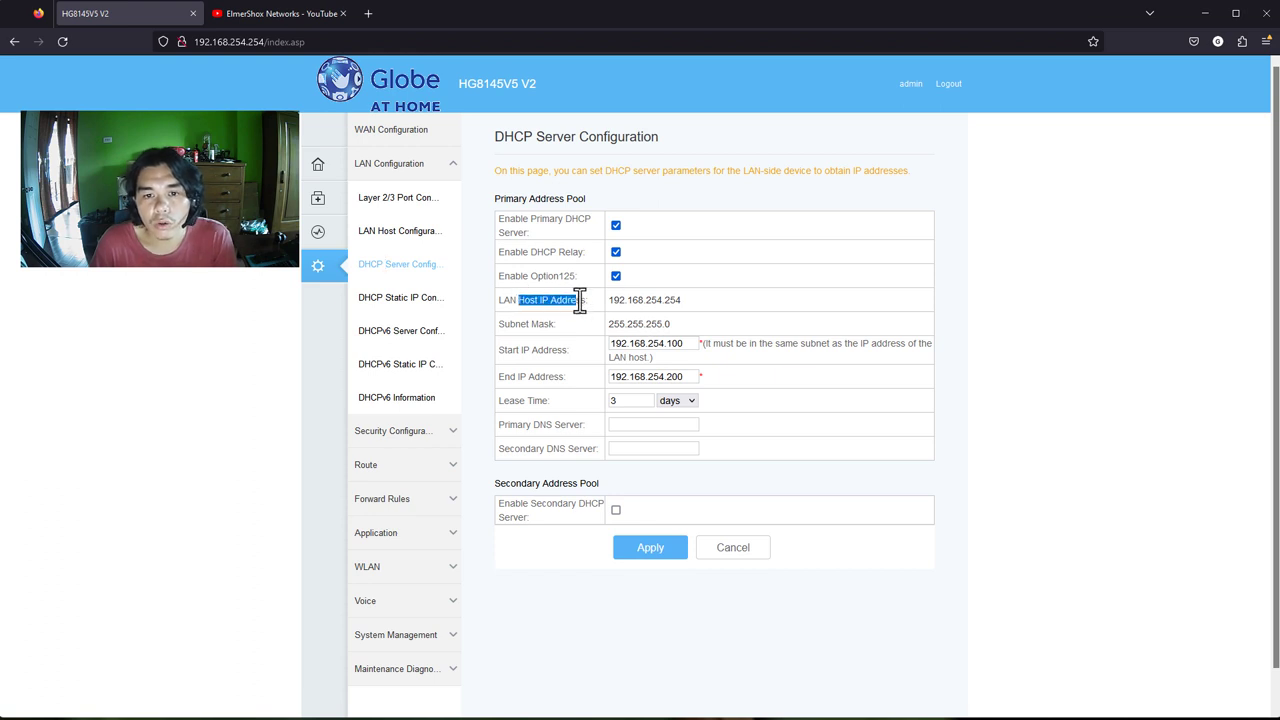
pyautogui.moveTo(689, 299); pyautogui.dragTo(612, 300)
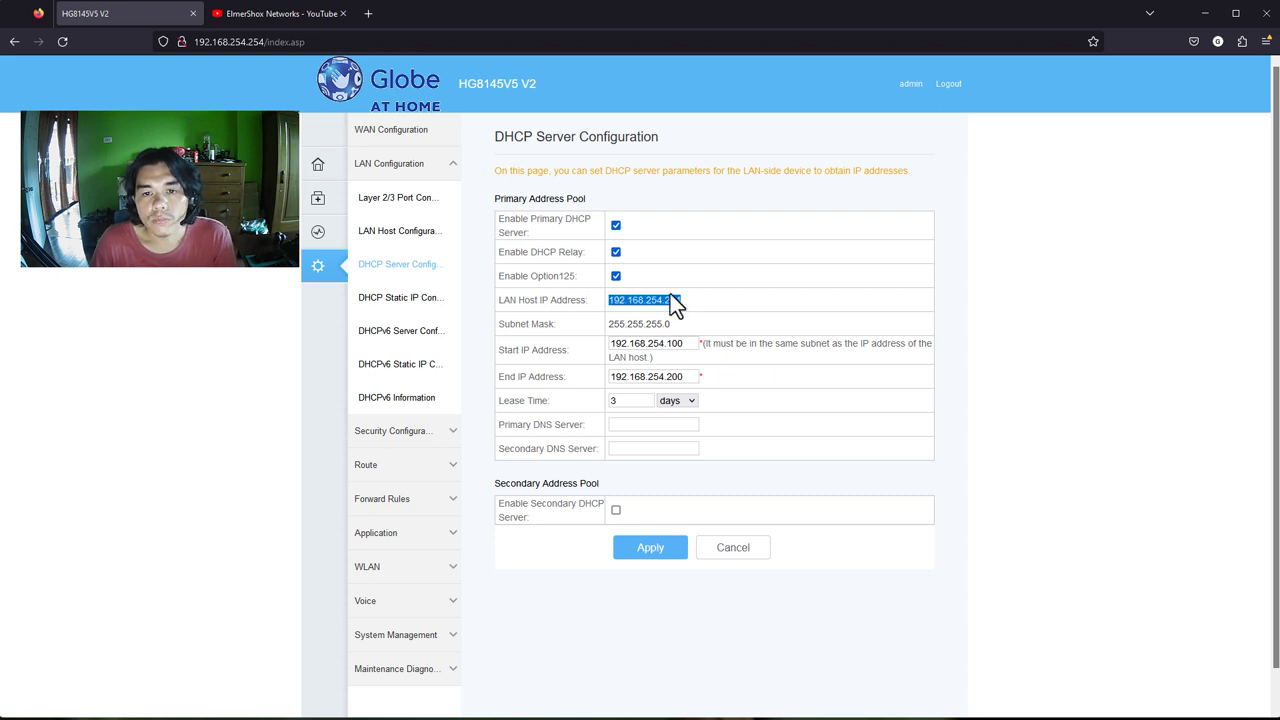
pyautogui.tripleClick(672, 300)
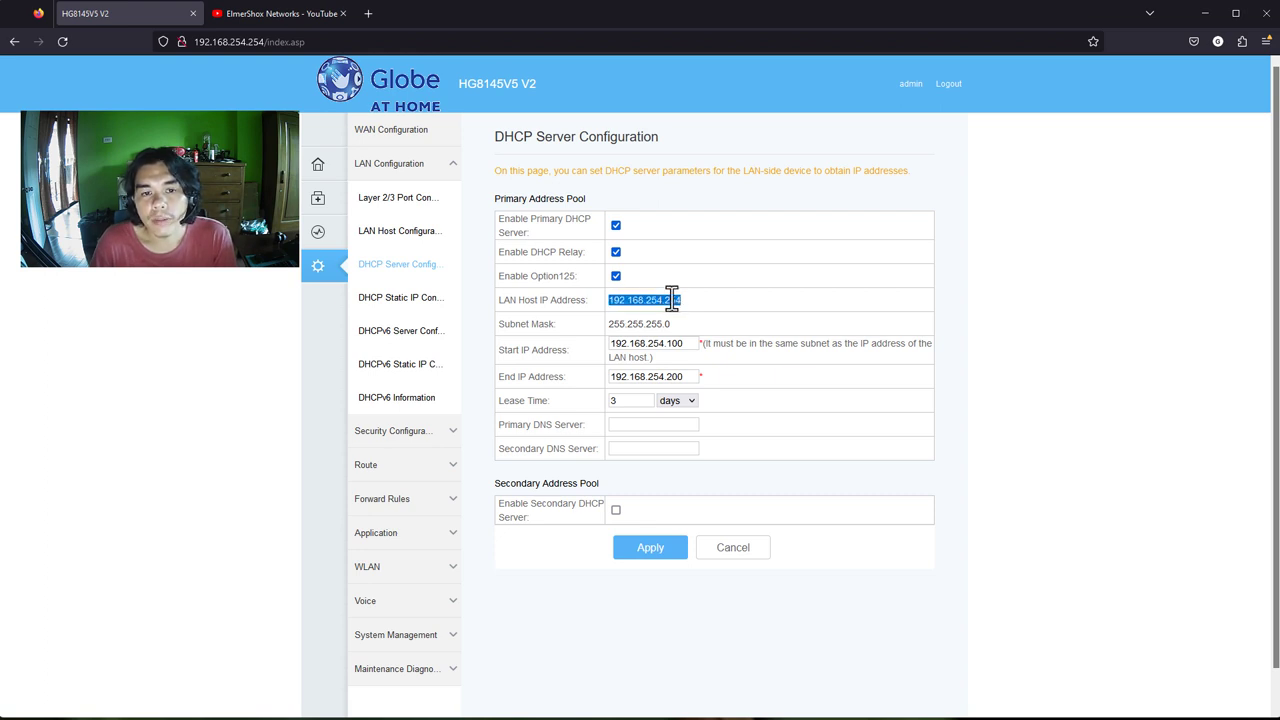
# Browse DHCP static reservations and WAN settings, then return to LAN Host Configuration
pyautogui.click(425, 302)
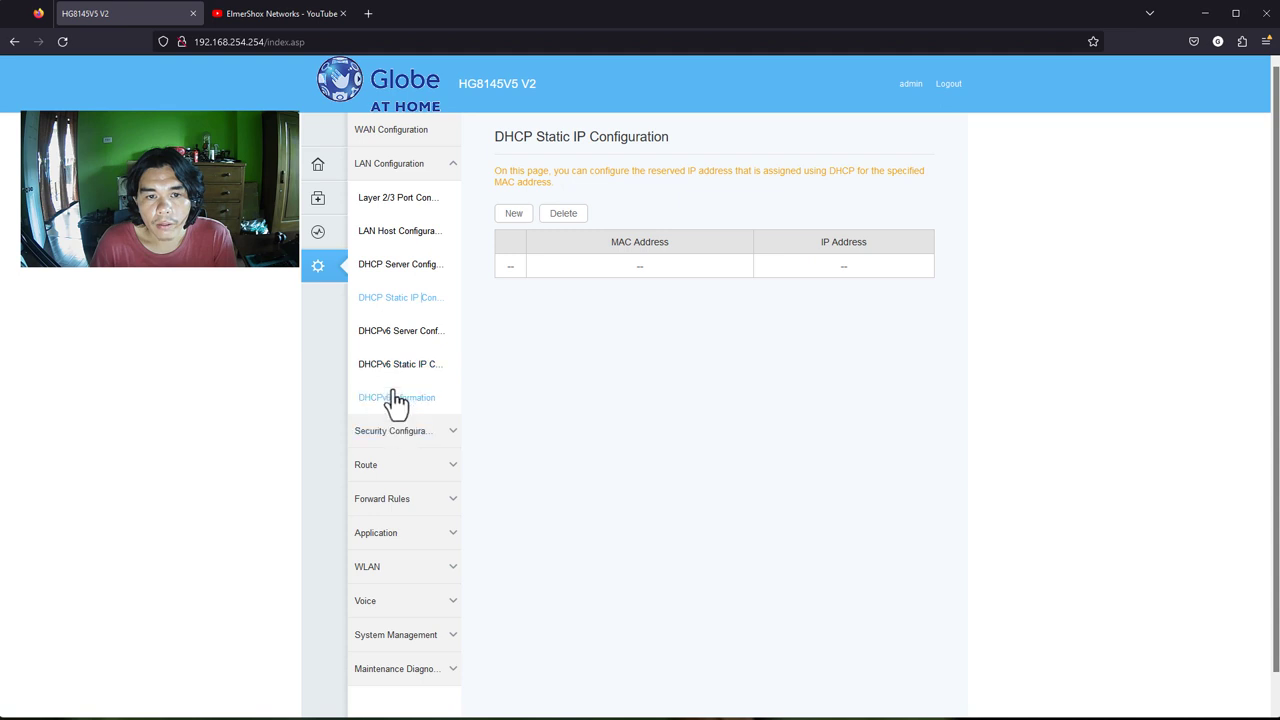
pyautogui.click(406, 131)
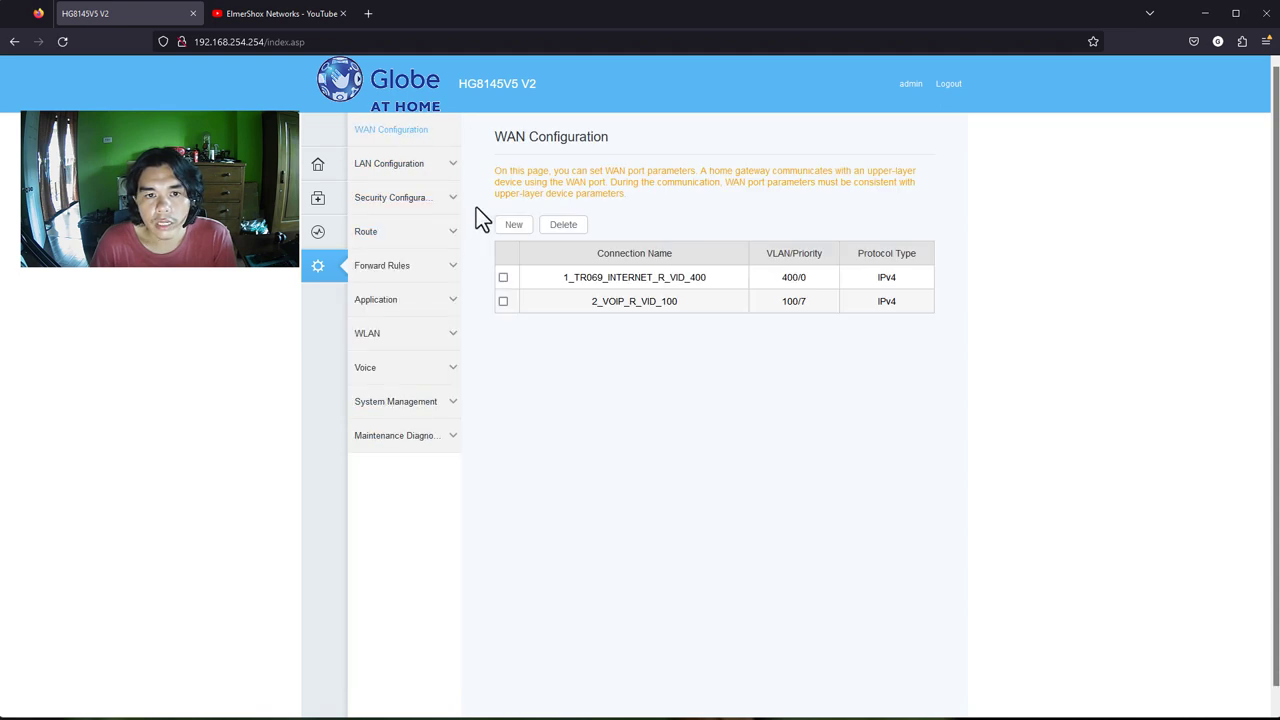
pyautogui.click(414, 172)
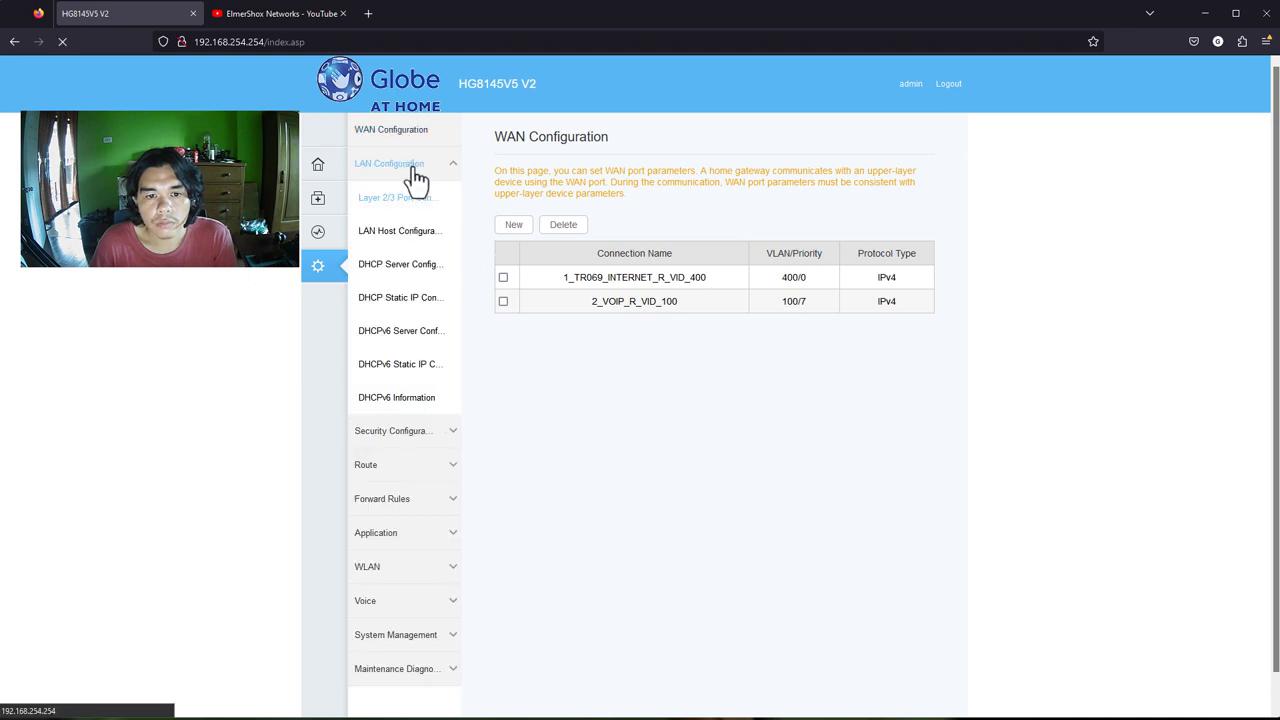
pyautogui.click(412, 247)
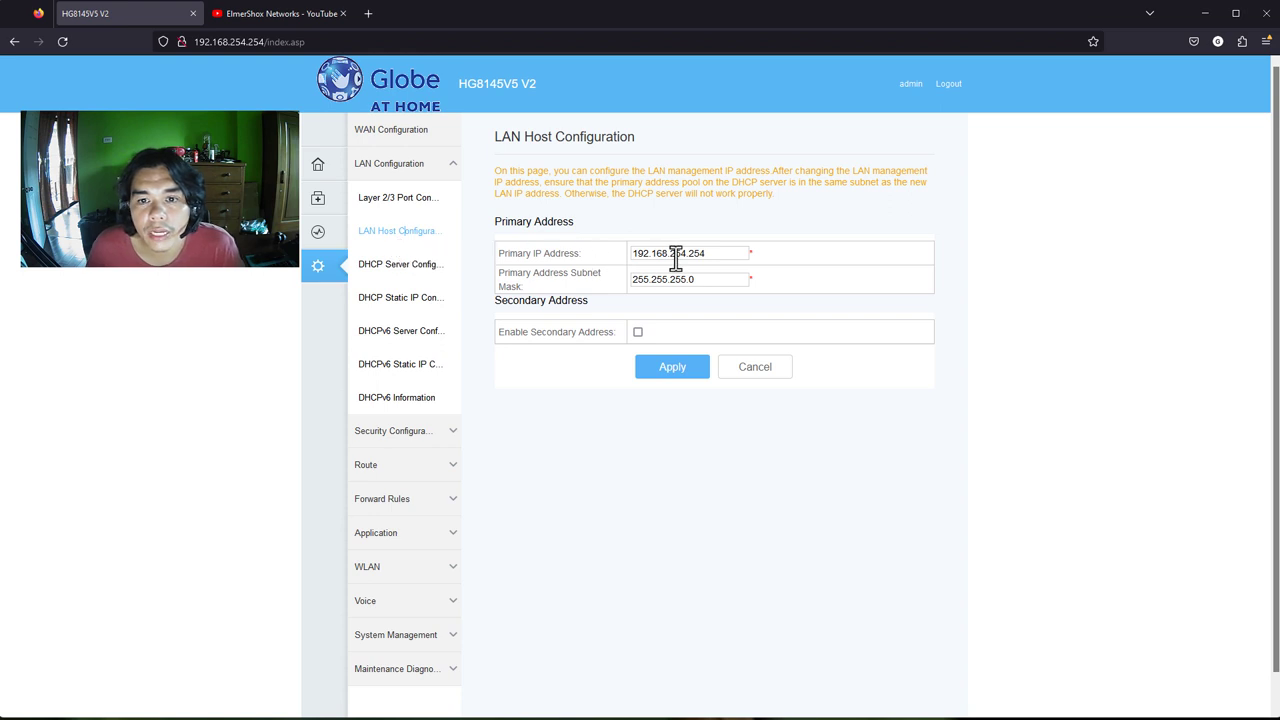
# Edit the IP to 192.168.30.1 and mask to 255.255.255.128, then leave for DHCP Server without applying
pyautogui.moveTo(740, 253); pyautogui.dragTo(620, 250)
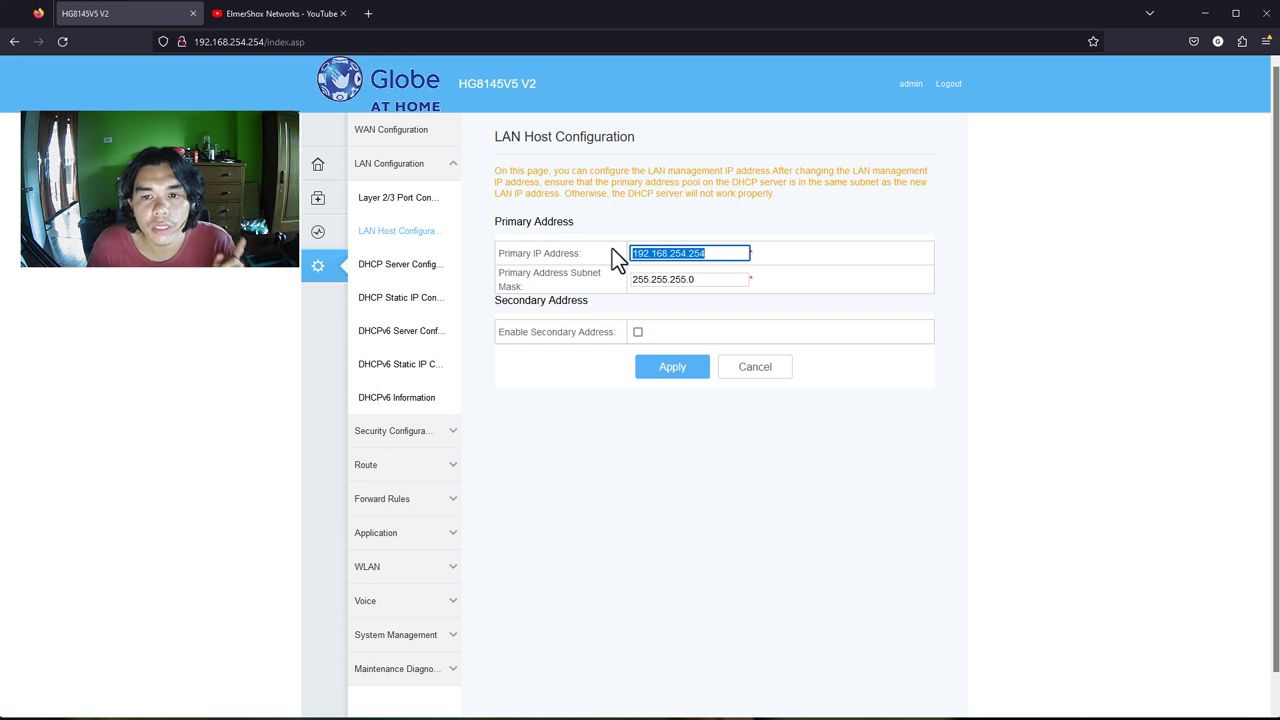
pyautogui.click(707, 256)
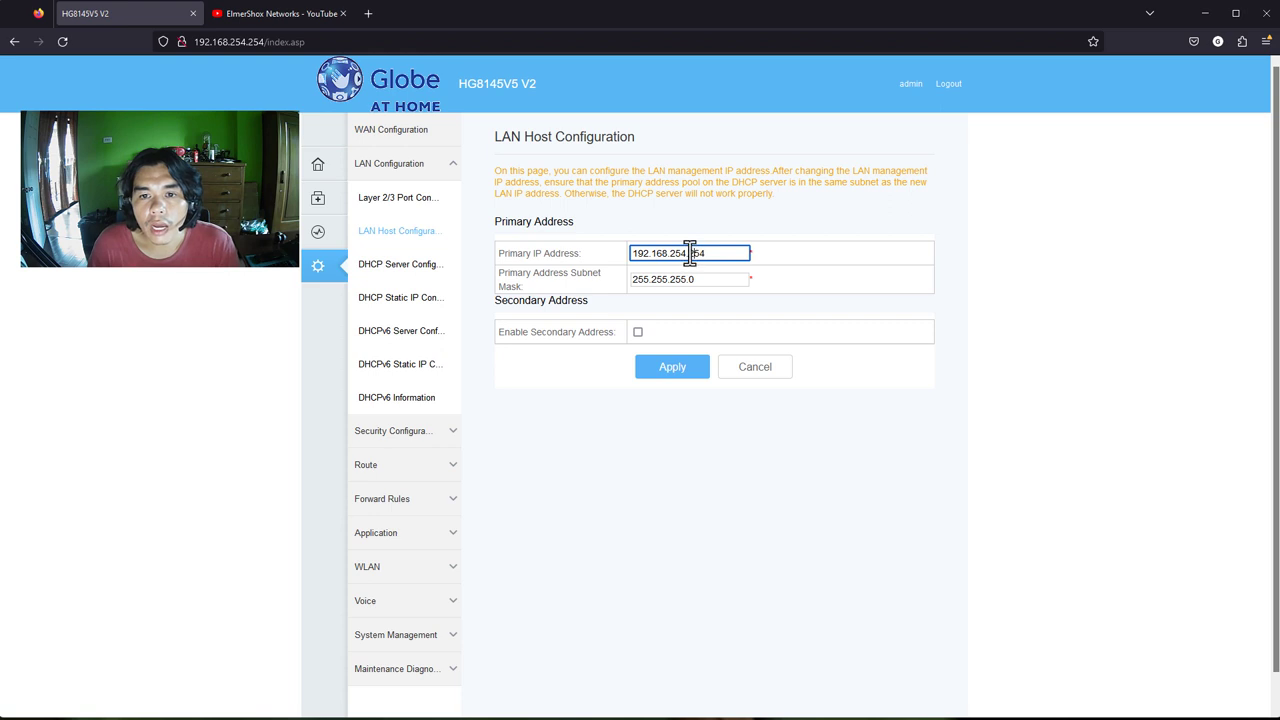
pyautogui.moveTo(691, 253); pyautogui.dragTo(711, 256)
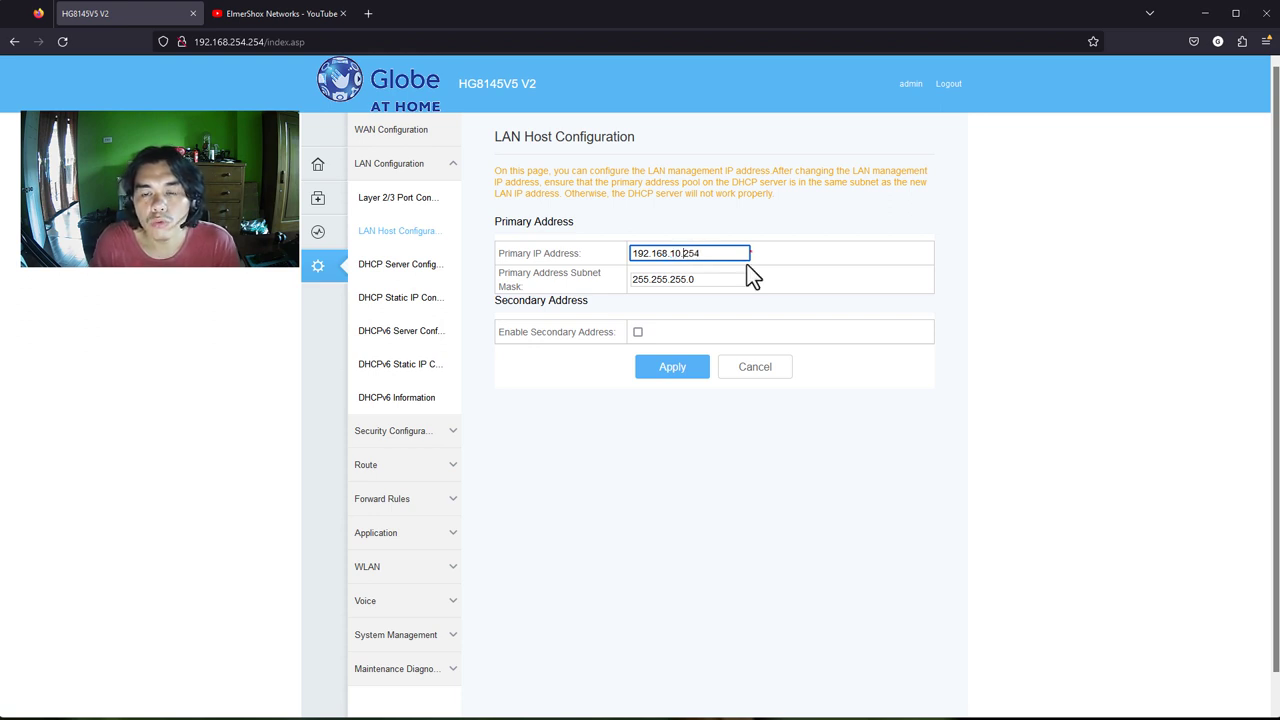
pyautogui.hotkey('shift', 'Left')
pyautogui.hotkey('shift', 'Left')
pyautogui.hotkey('shift', 'Left')
pyautogui.write('1')
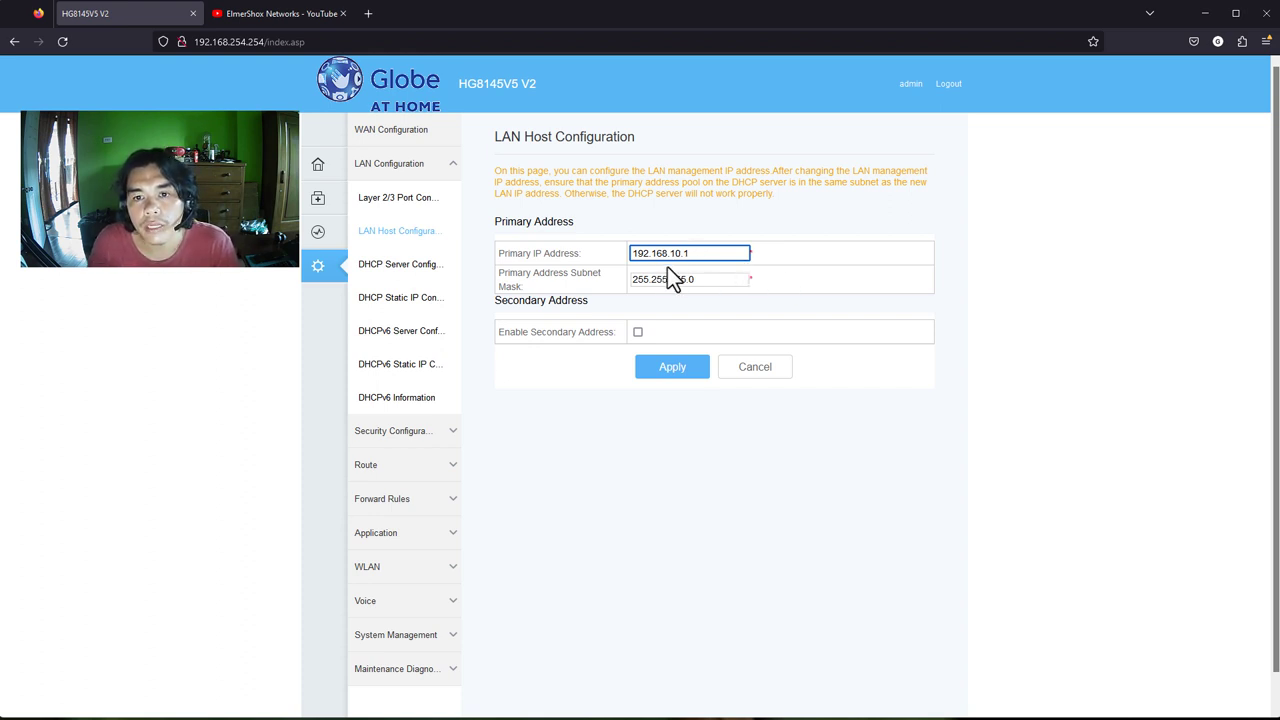
pyautogui.moveTo(670, 253); pyautogui.dragTo(683, 256)
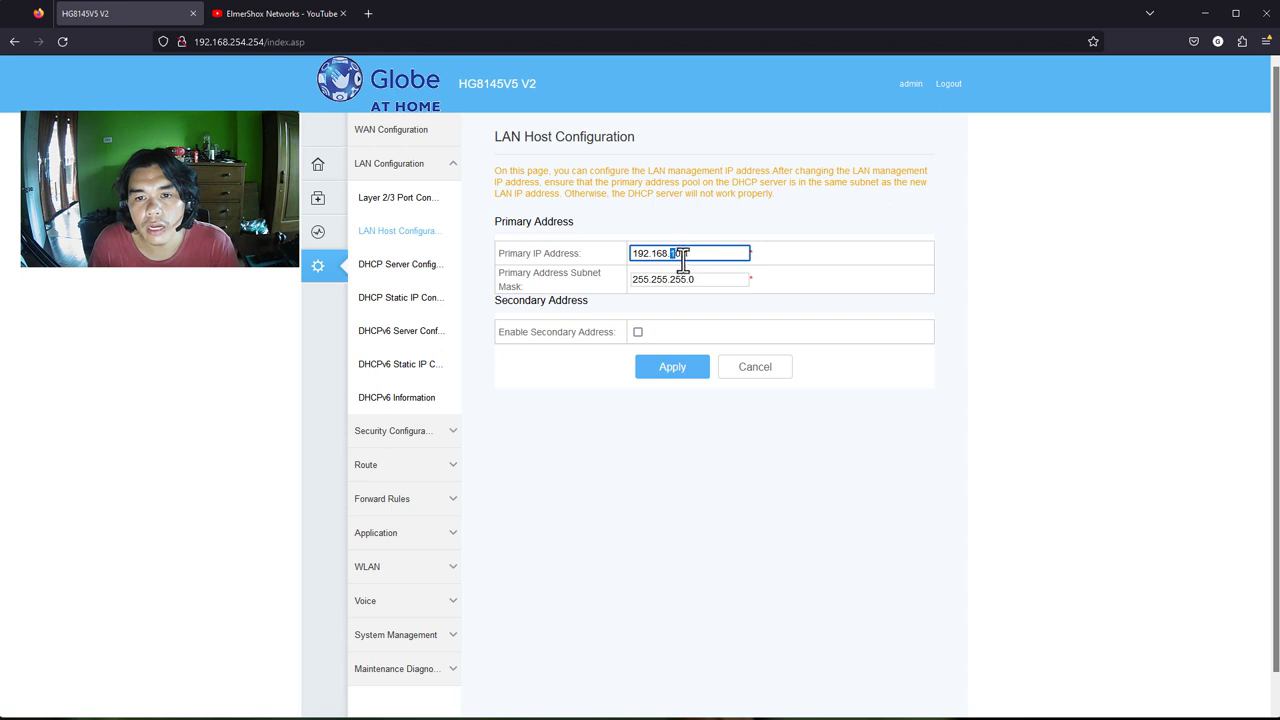
pyautogui.write('30.1')
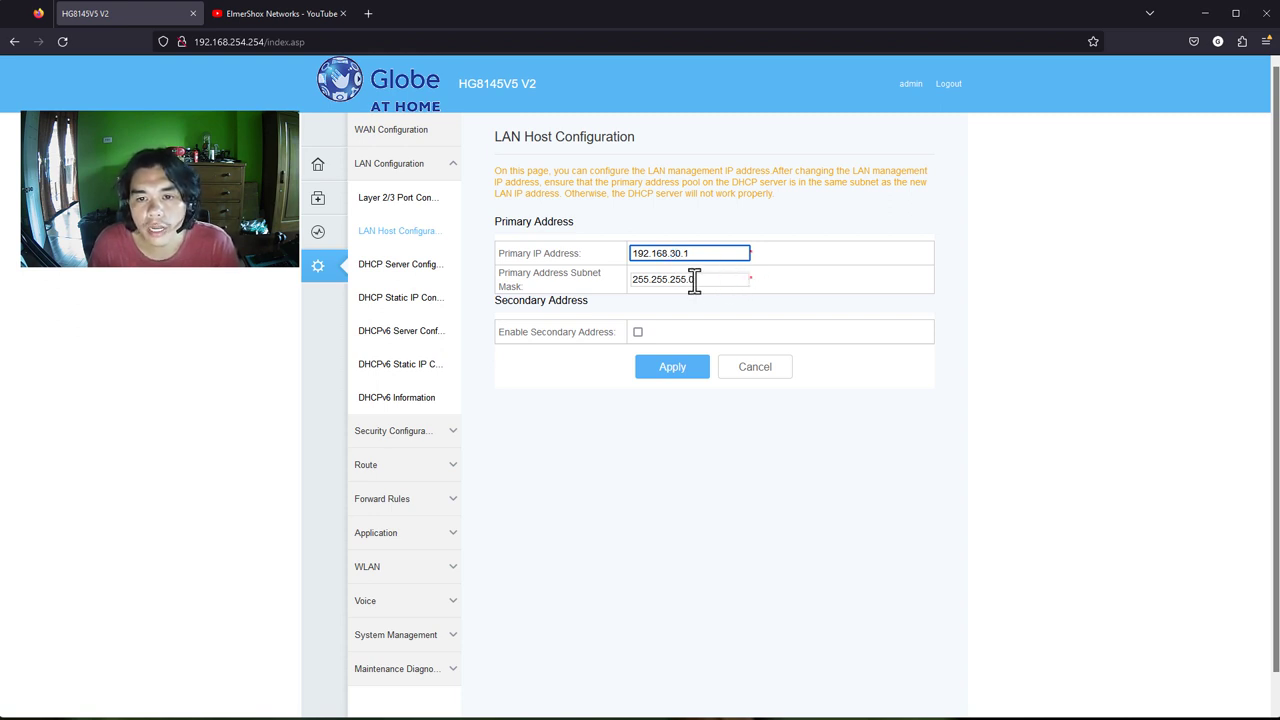
pyautogui.doubleClick(701, 283)
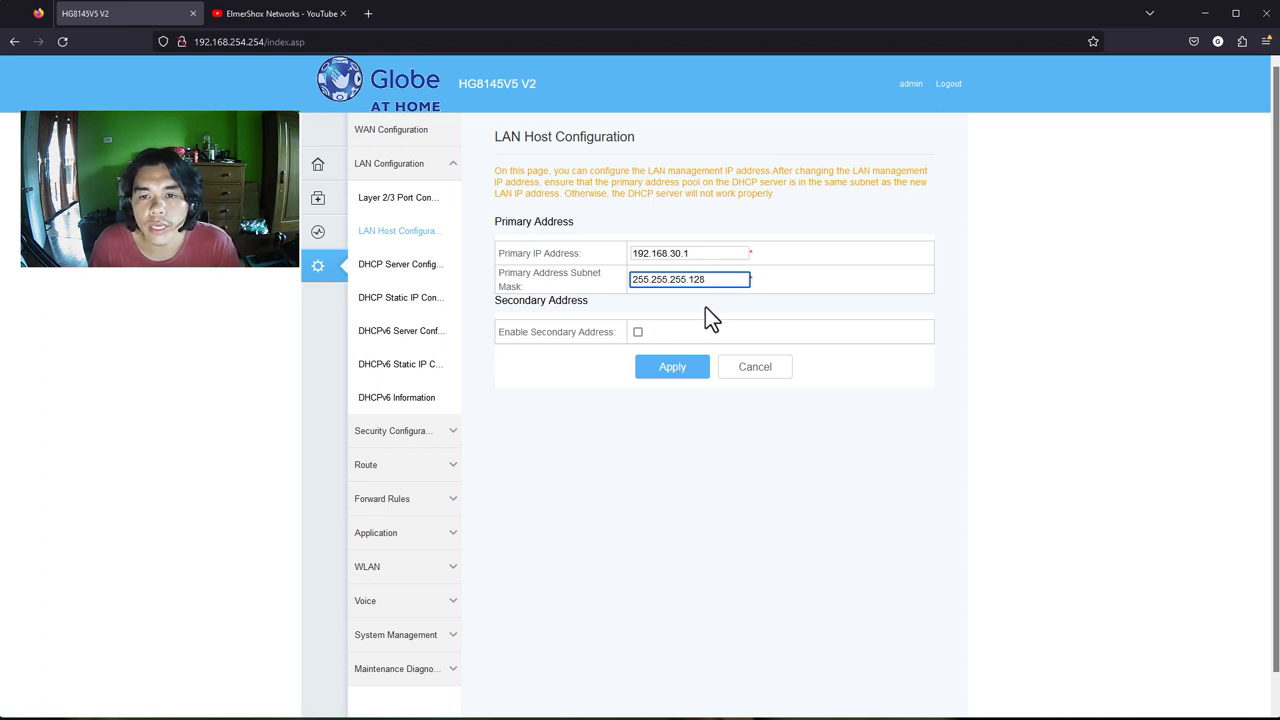
pyautogui.click(720, 295)
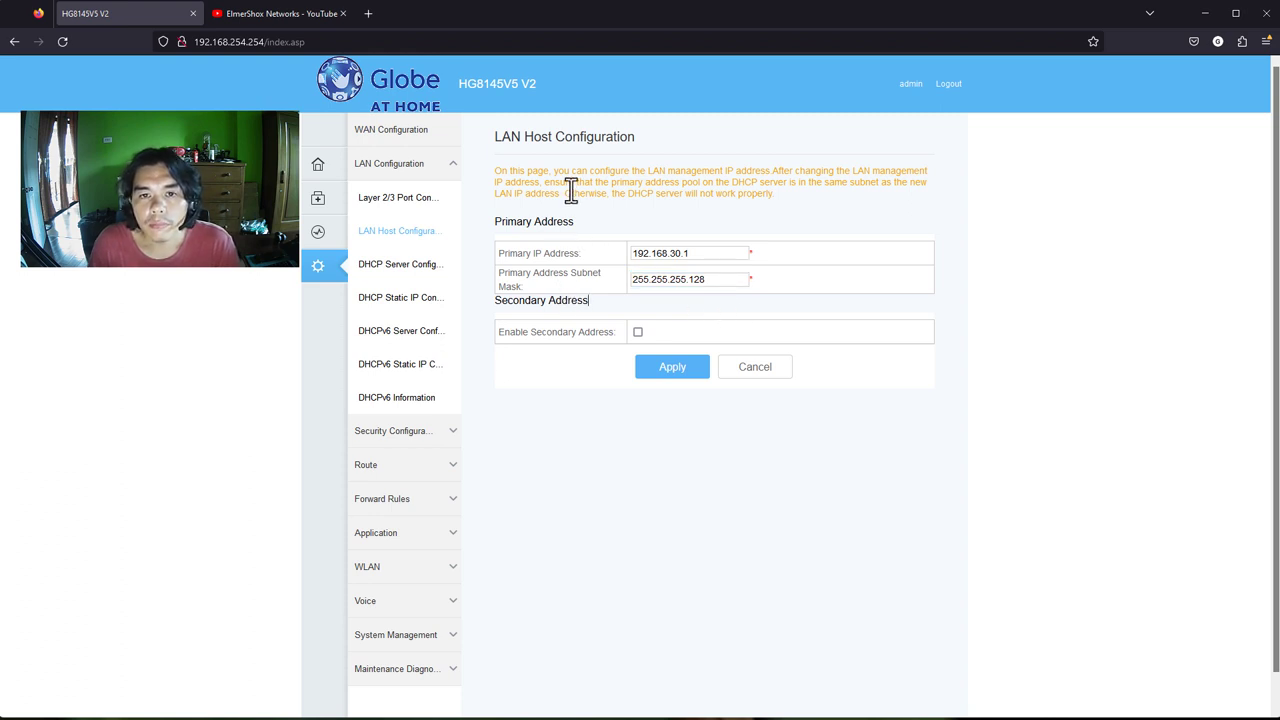
pyautogui.click(419, 270)
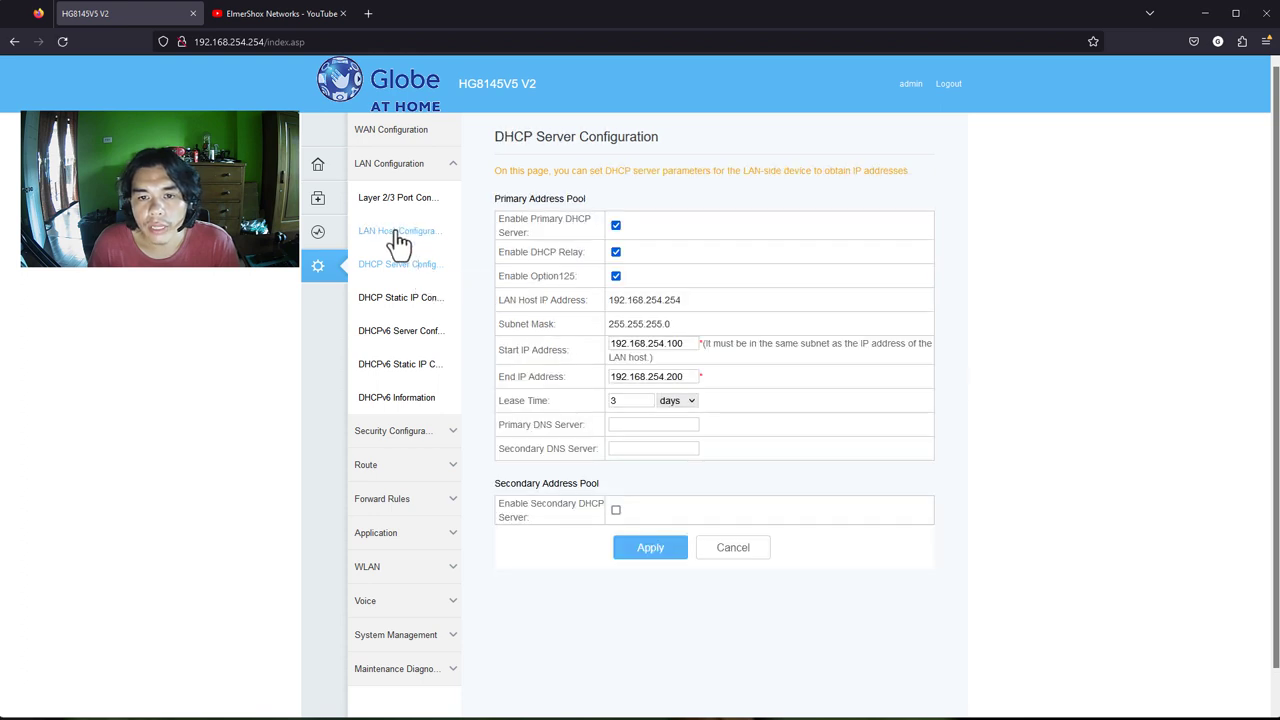
# Reopen LAN Host Configuration and change the primary IP to 192.168.30.1
pyautogui.click(399, 237)
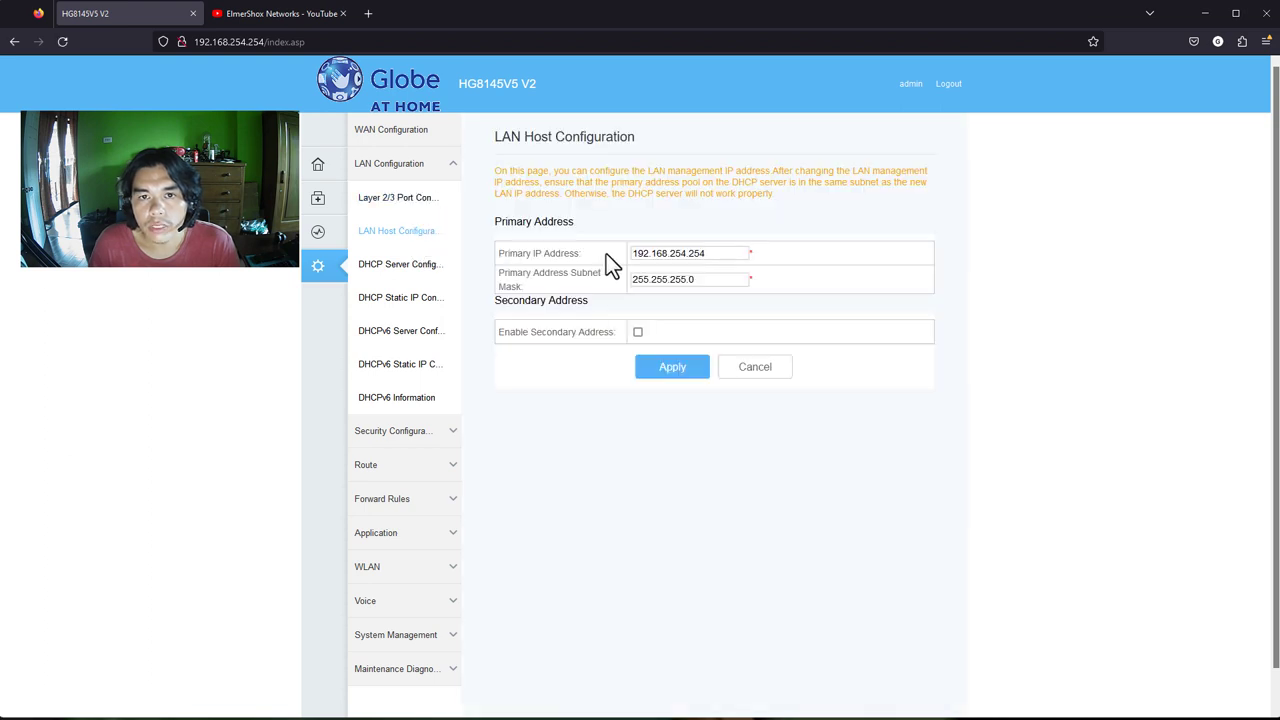
pyautogui.click(673, 253)
pyautogui.moveTo(673, 253); pyautogui.dragTo(690, 253)
pyautogui.write('1')
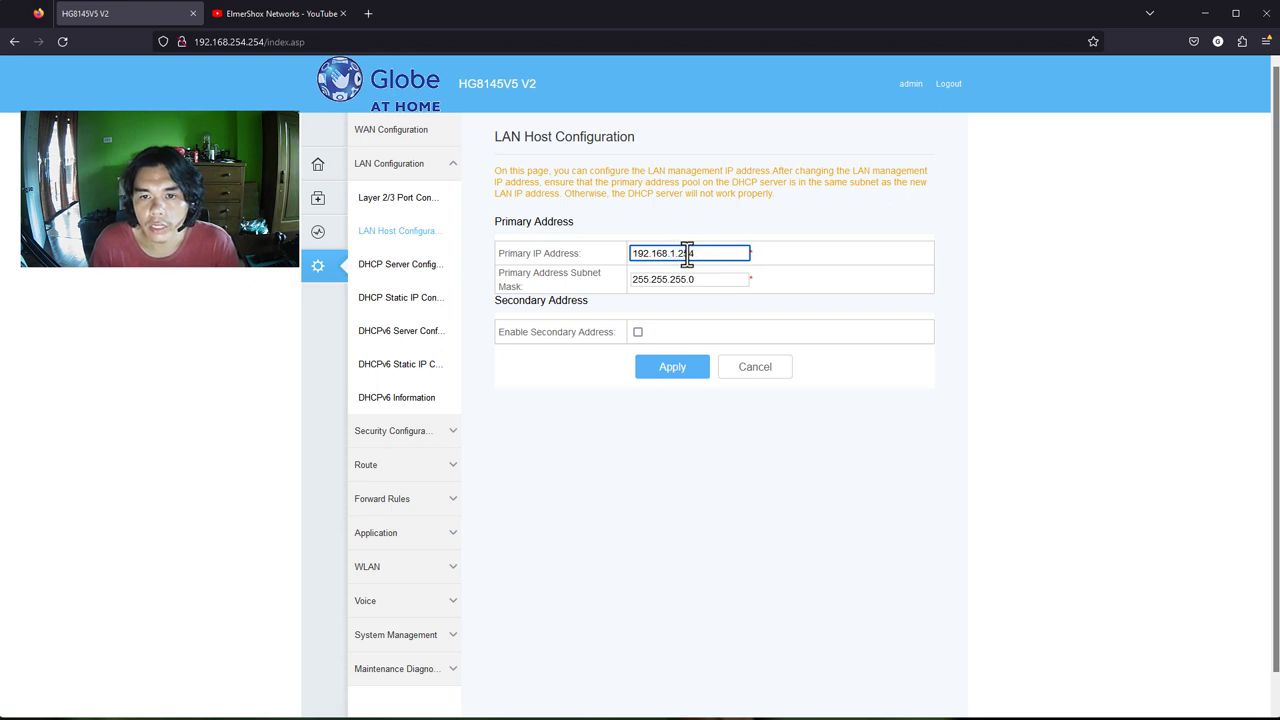
pyautogui.press('BackSpace')
pyautogui.write('30')
pyautogui.press('BackSpace')
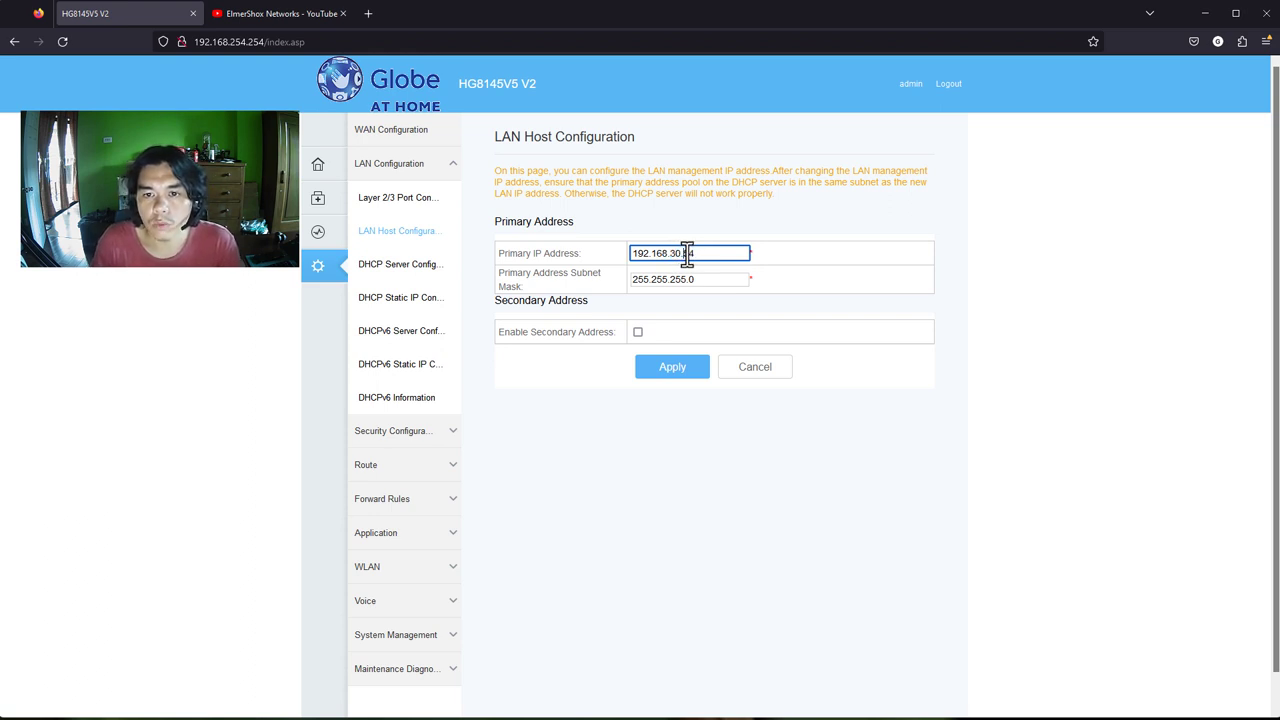
pyautogui.press('BackSpace')
pyautogui.press('BackSpace')
pyautogui.write('1')
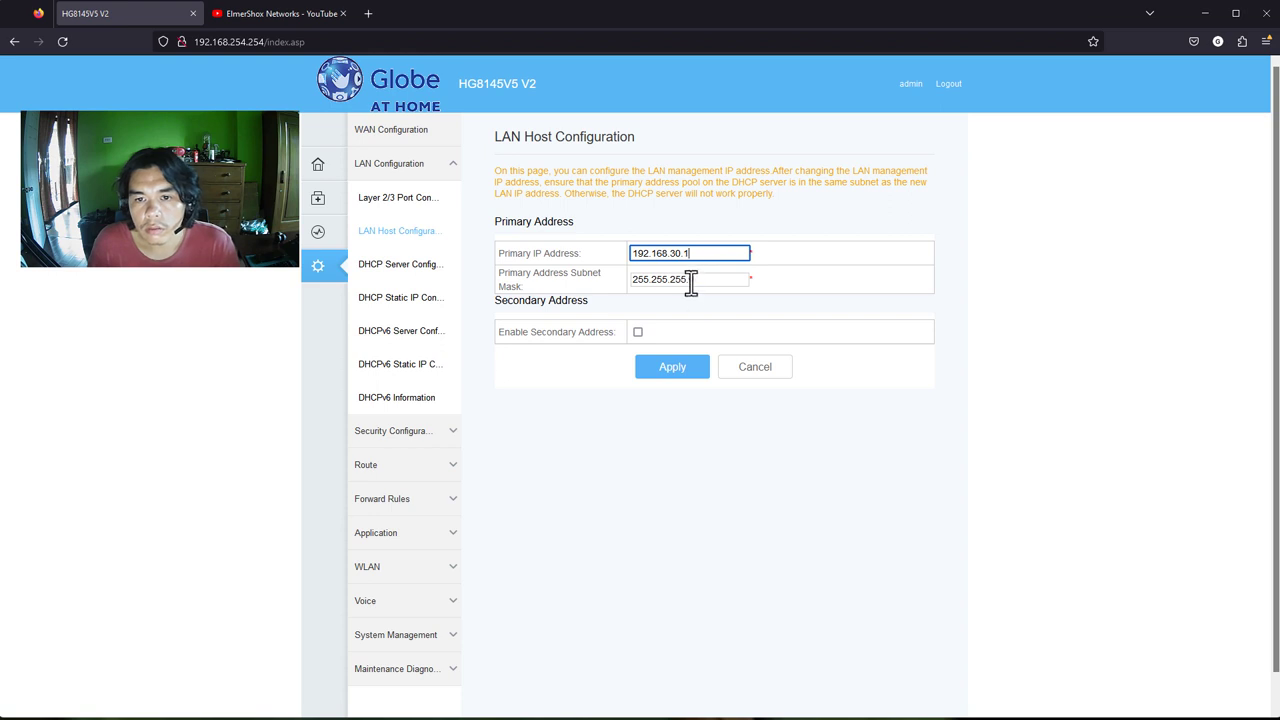
# Set the subnet mask to 255.255.255.128, apply and confirm, then check the Wi-Fi status
pyautogui.click(690, 282)
pyautogui.press('BackSpace')
pyautogui.write('128')
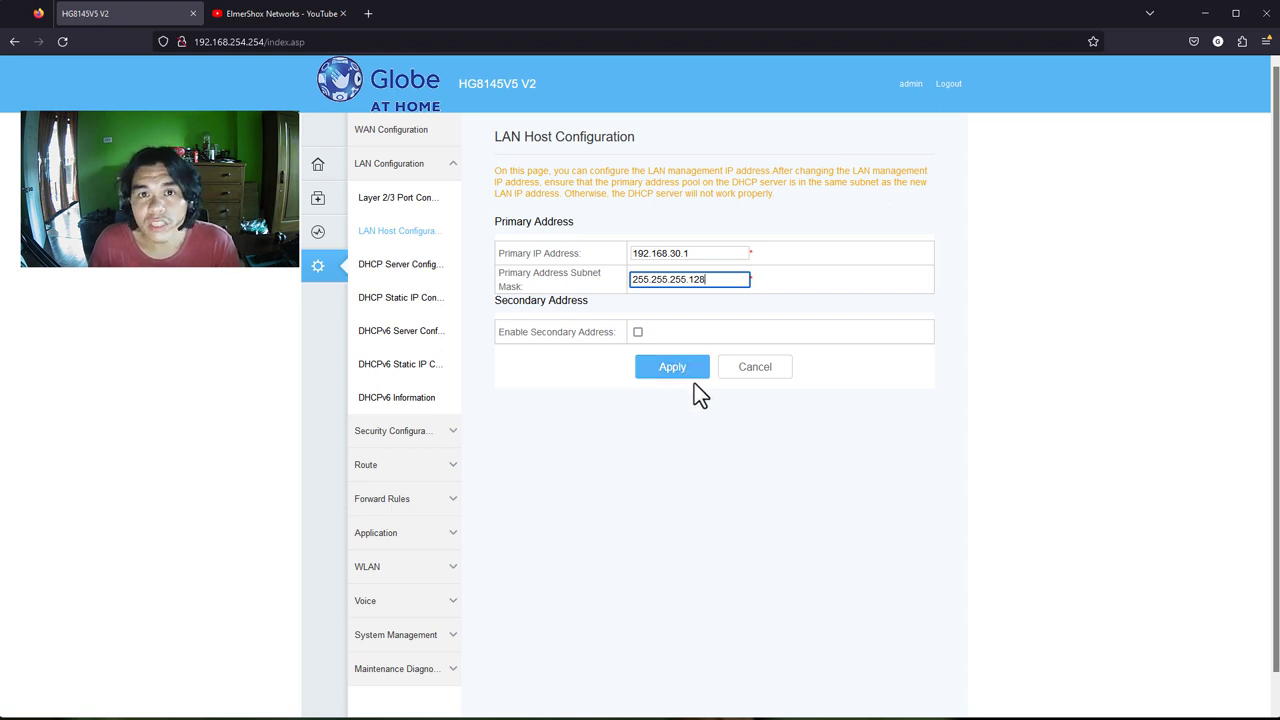
pyautogui.click(697, 378)
pyautogui.click(694, 413)
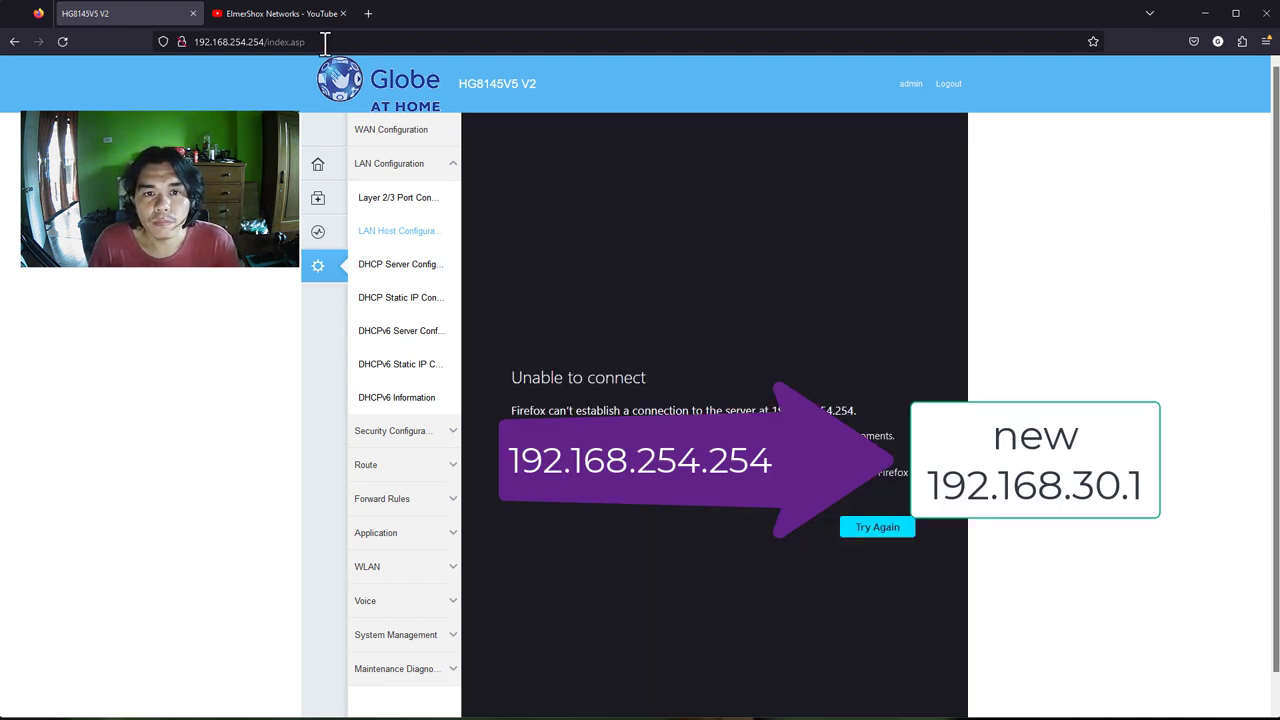
pyautogui.click(1232, 716)
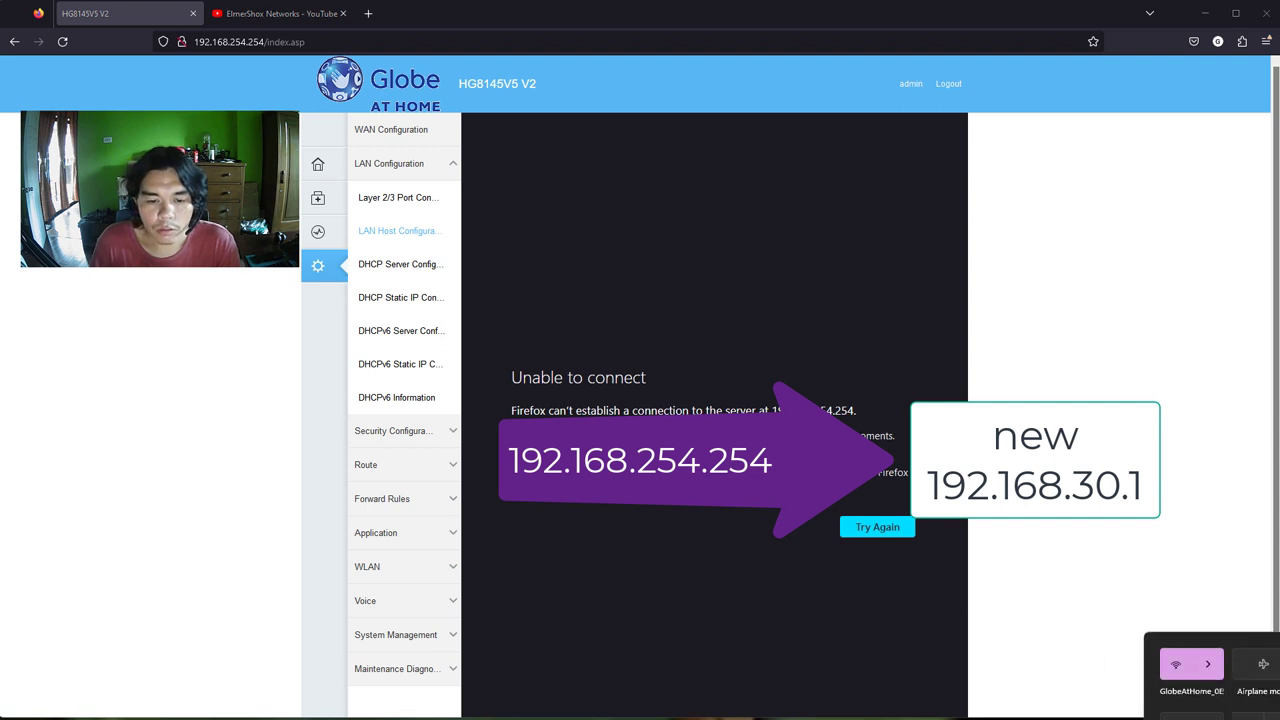
# Launch Command Prompt and run ipconfig, showing IPv4 192.168.30.2 and gateway 192.168.30.1
pyautogui.press('super')
pyautogui.write('cmd')
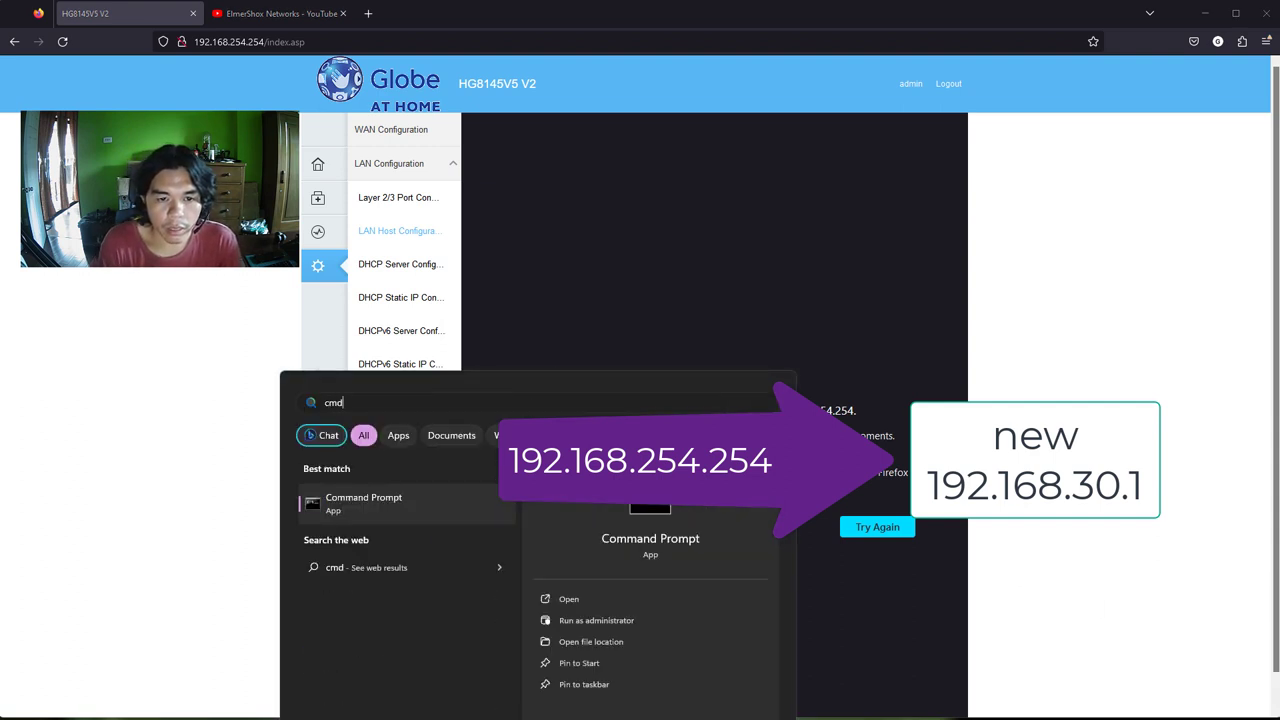
pyautogui.press('Return')
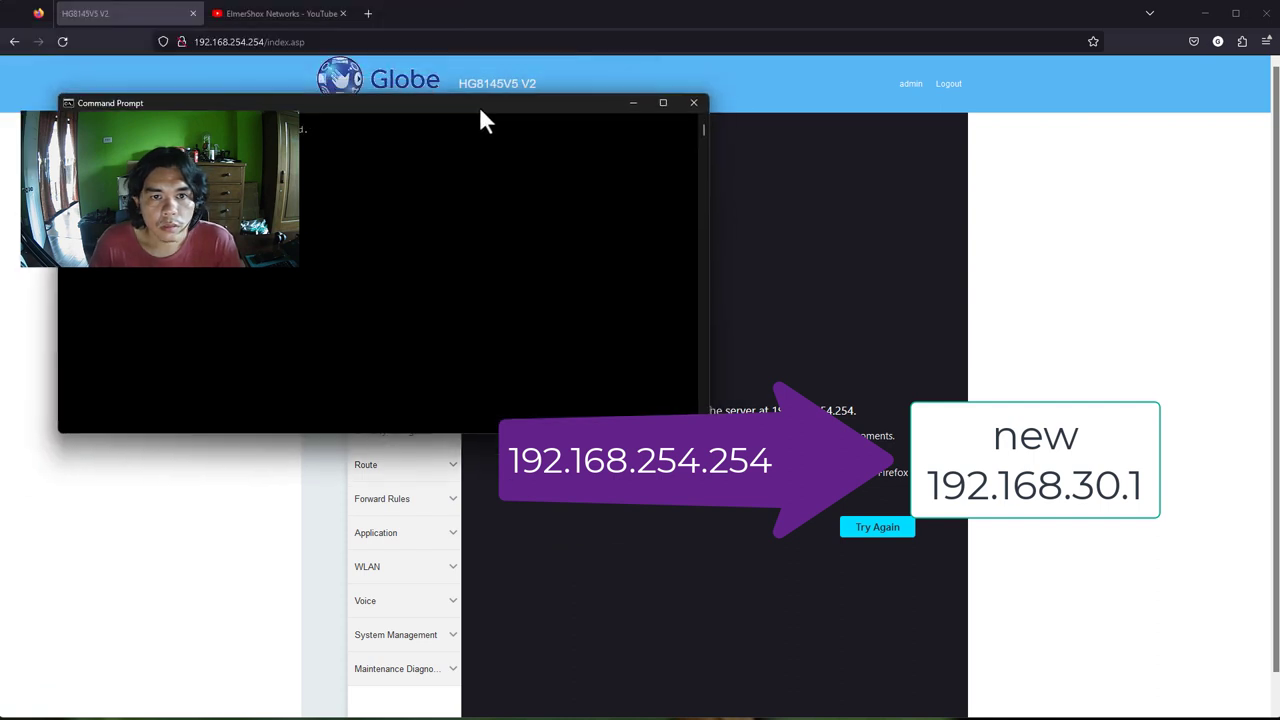
pyautogui.write('ipconfig')
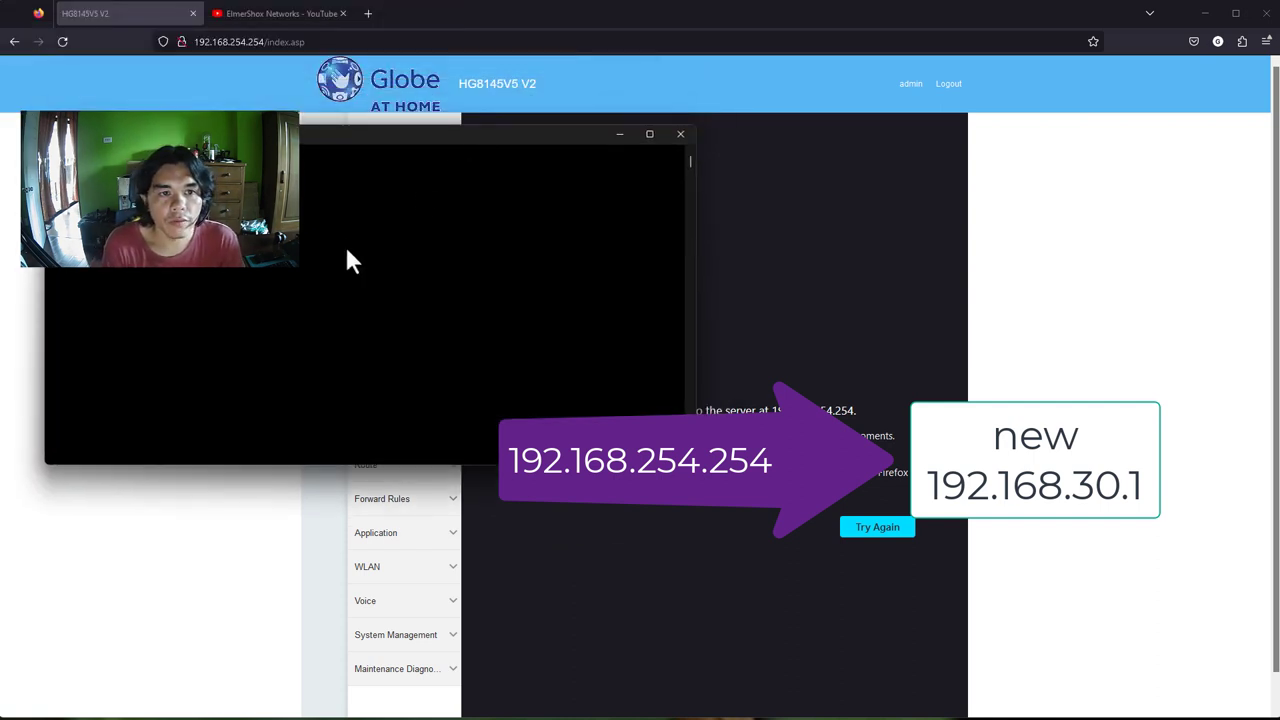
pyautogui.press('Return')
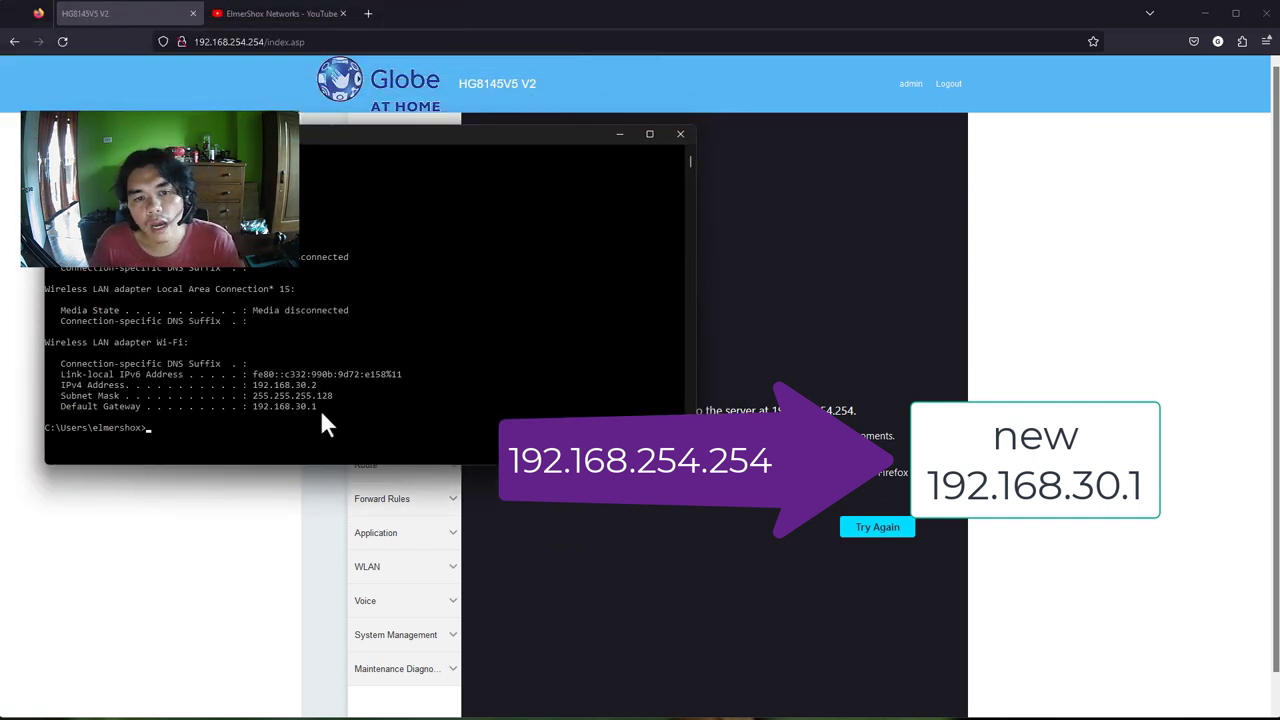
# Return to Firefox and browse to 192.168.30.1 to load the router's info page
pyautogui.click(283, 515)
pyautogui.click(285, 42)
pyautogui.write('192.')
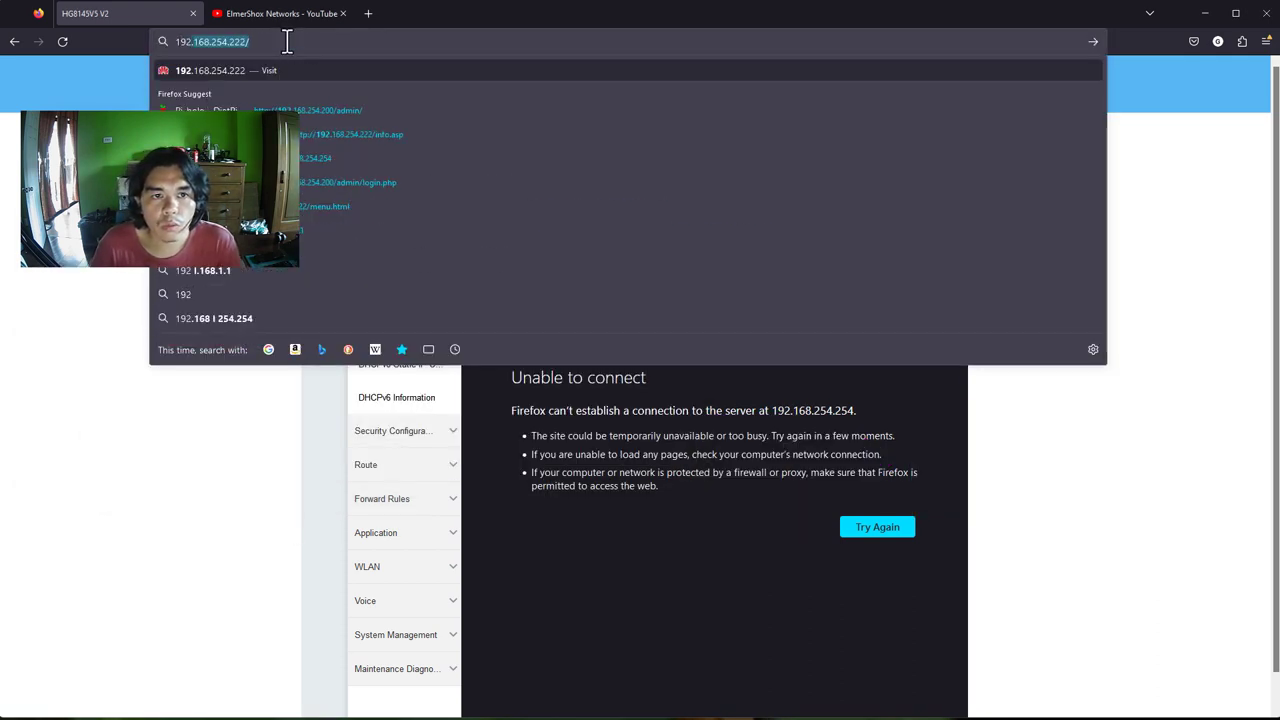
pyautogui.write('168.30.1')
pyautogui.press('Return')
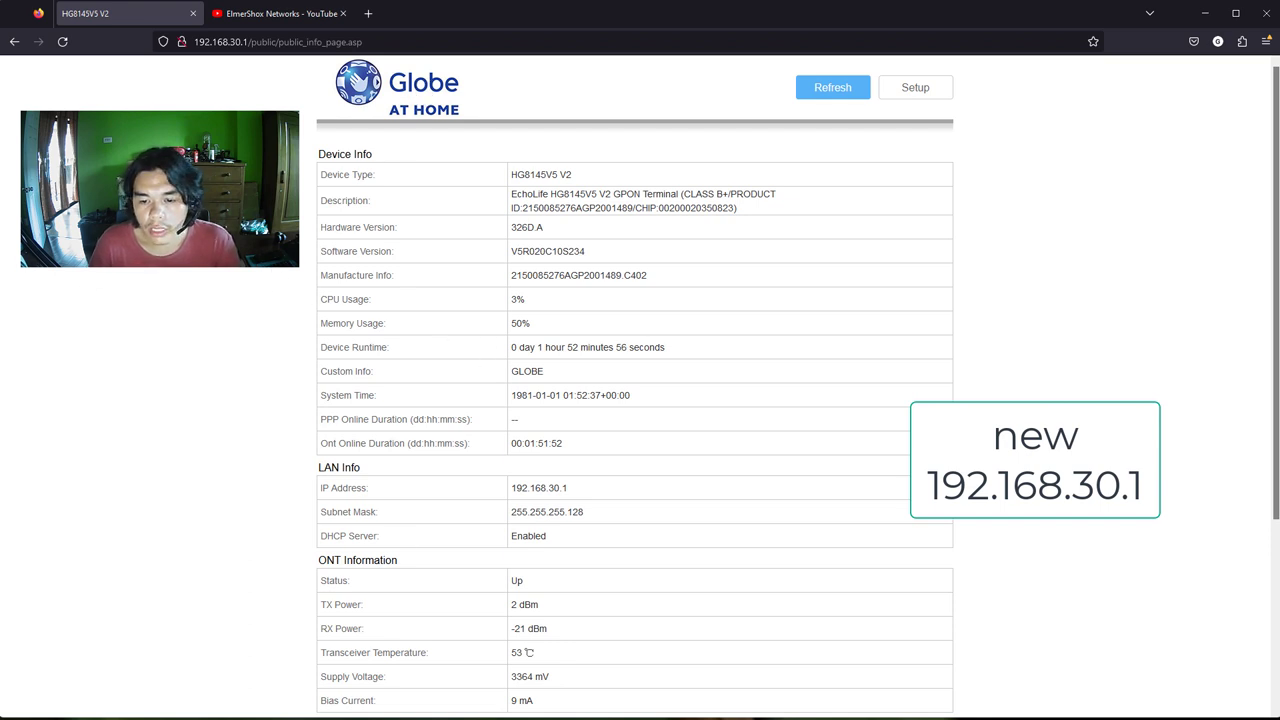
# Switch back to Command Prompt and highlight the 255.255.255.128 subnet mask in the ipconfig output
pyautogui.hotkey('alt', 'Tab')
pyautogui.moveTo(338, 398); pyautogui.dragTo(262, 408)
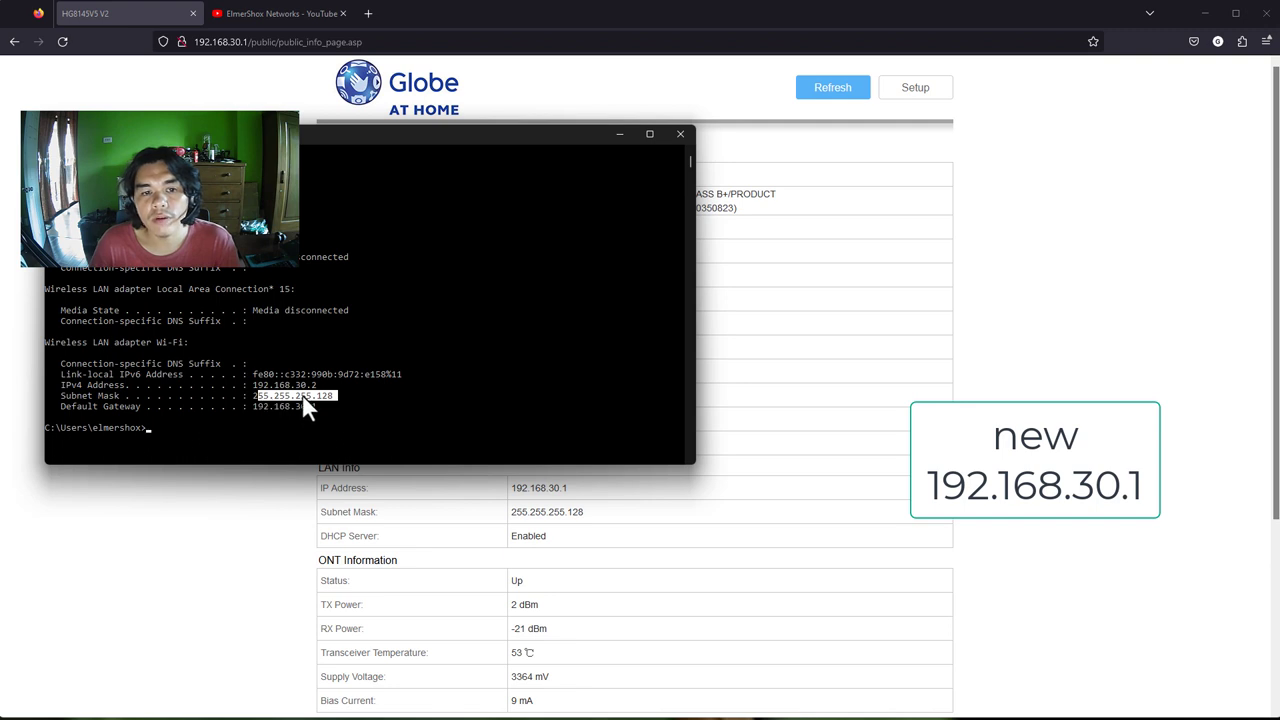
pyautogui.click(362, 400)
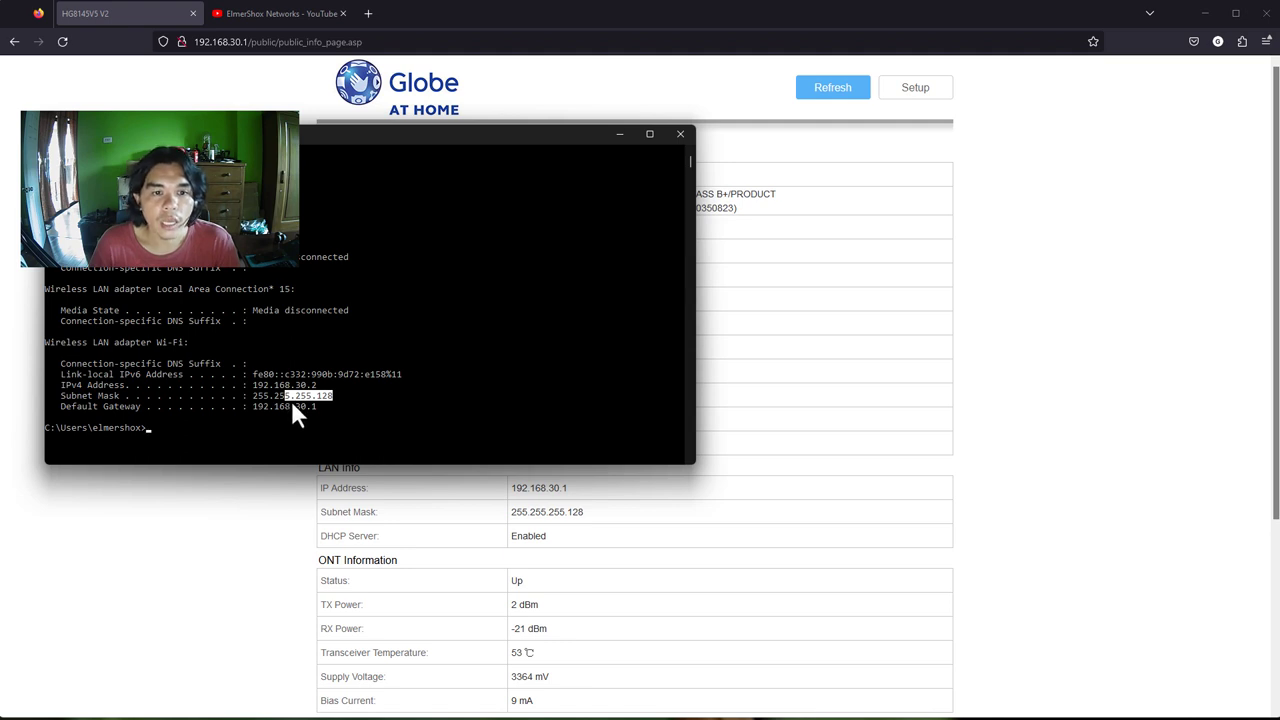
pyautogui.rightClick(292, 405)
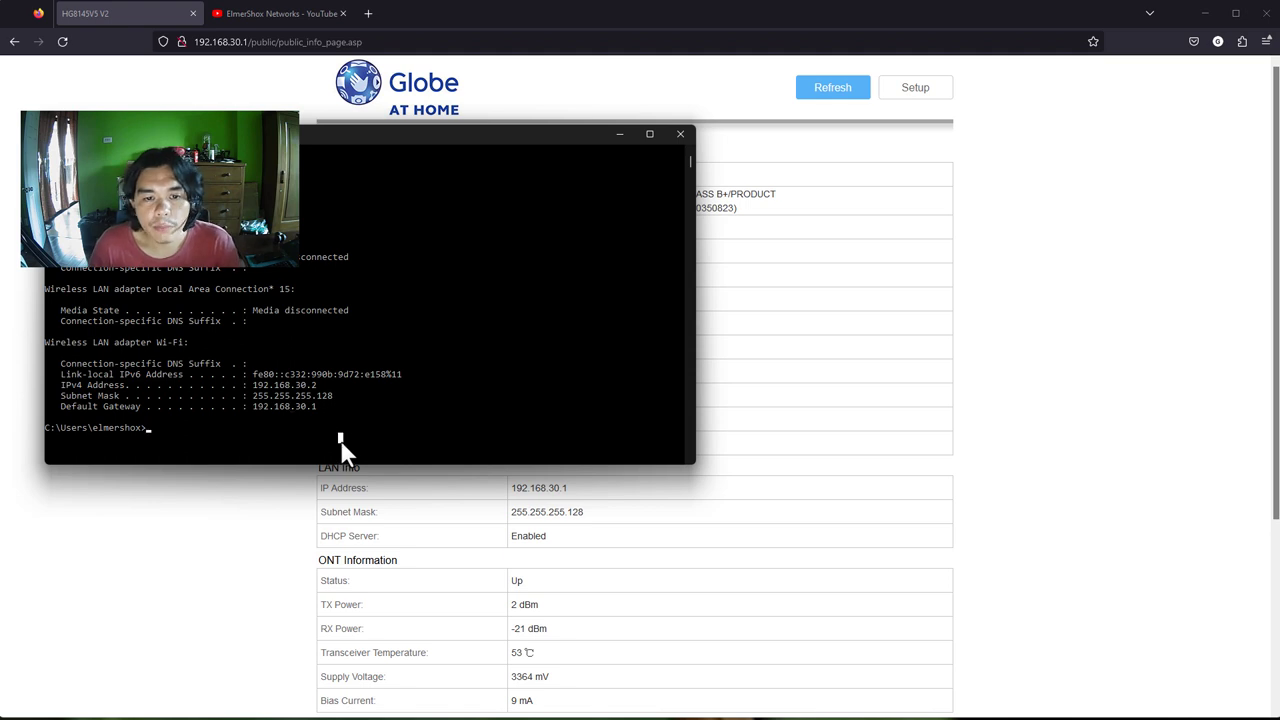
# Log back into the router at 192.168.30.1 with the admin username and password, declining to save the login
pyautogui.click(242, 566)
pyautogui.click(915, 88)
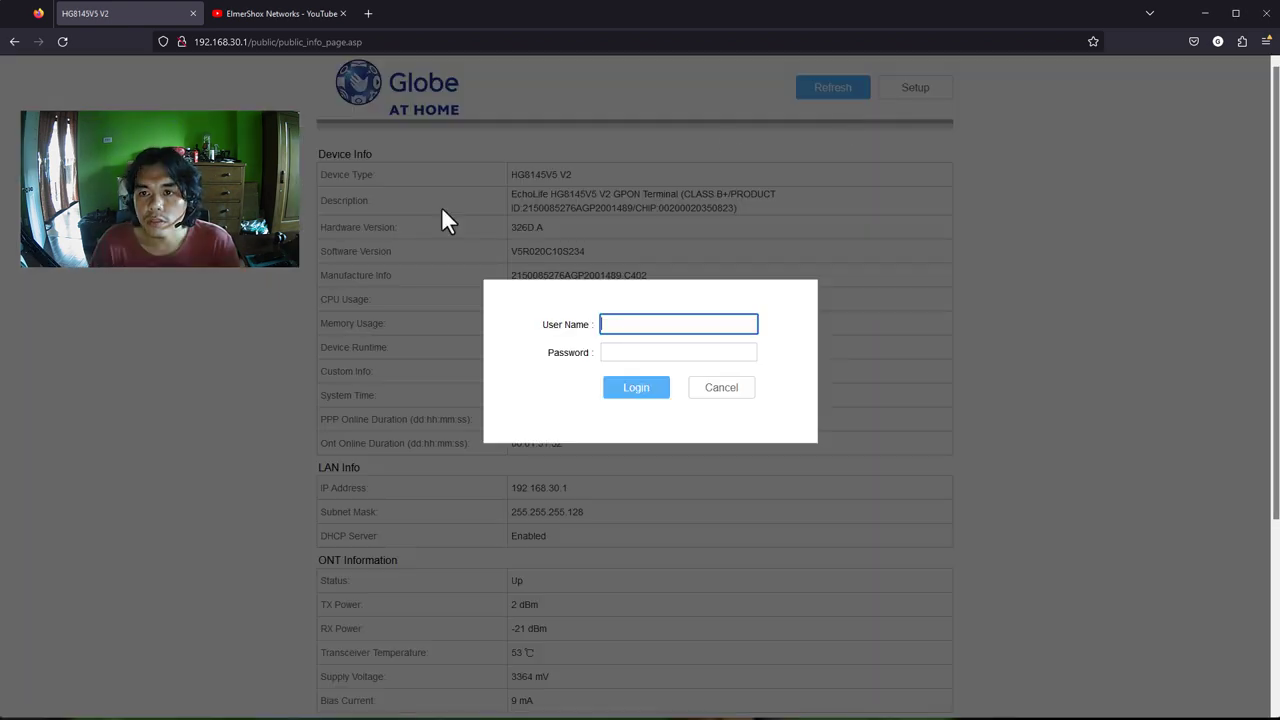
pyautogui.write('admin')
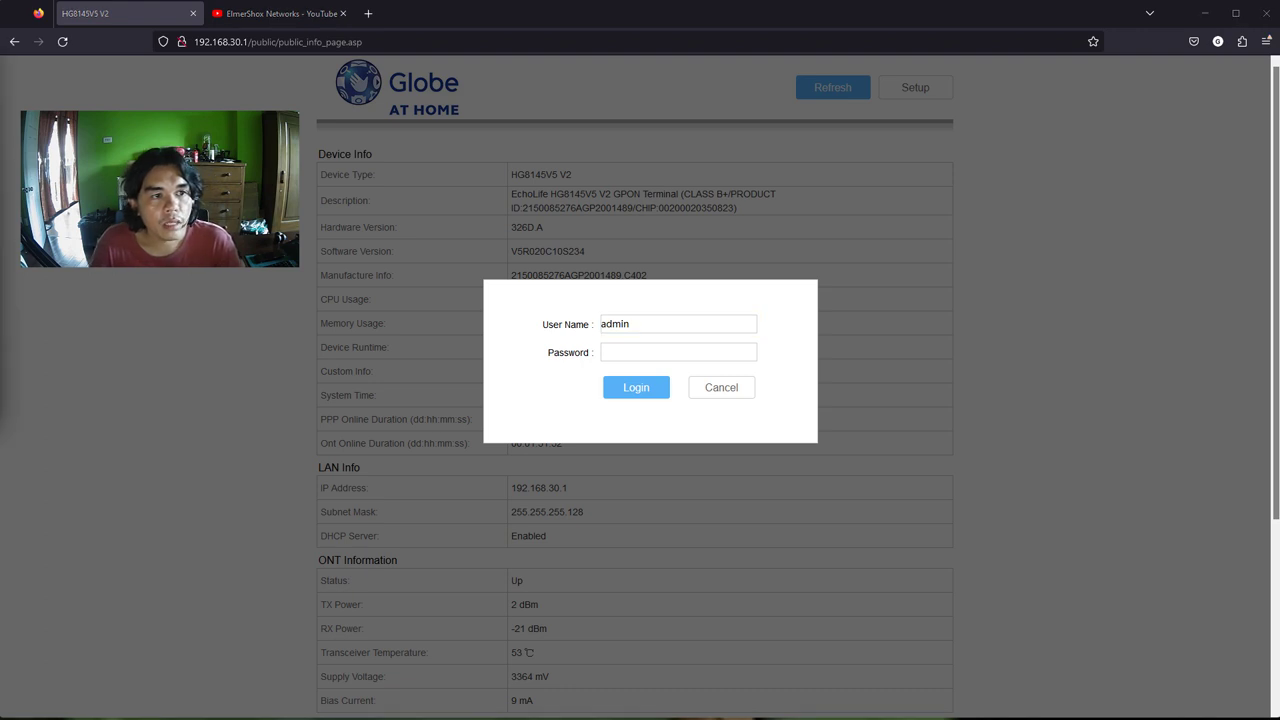
pyautogui.click(625, 354)
pyautogui.hotkey('ctrl', 'v')
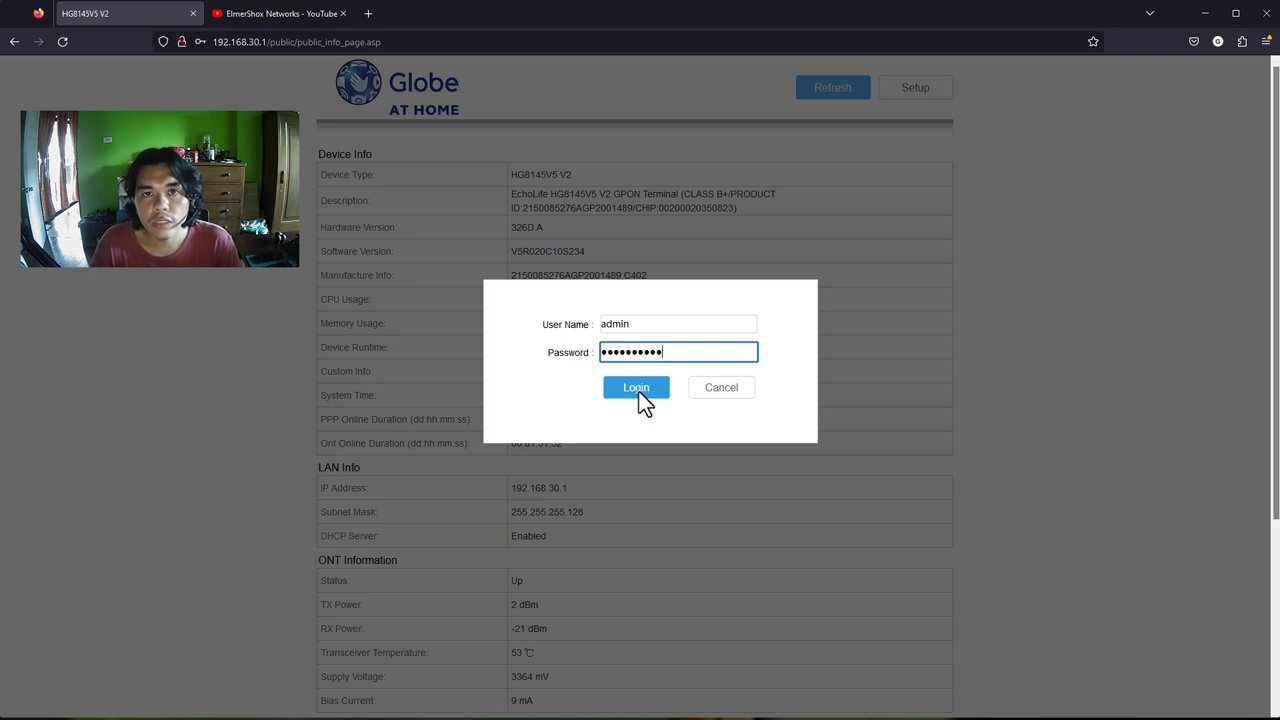
pyautogui.click(639, 392)
pyautogui.click(377, 209)
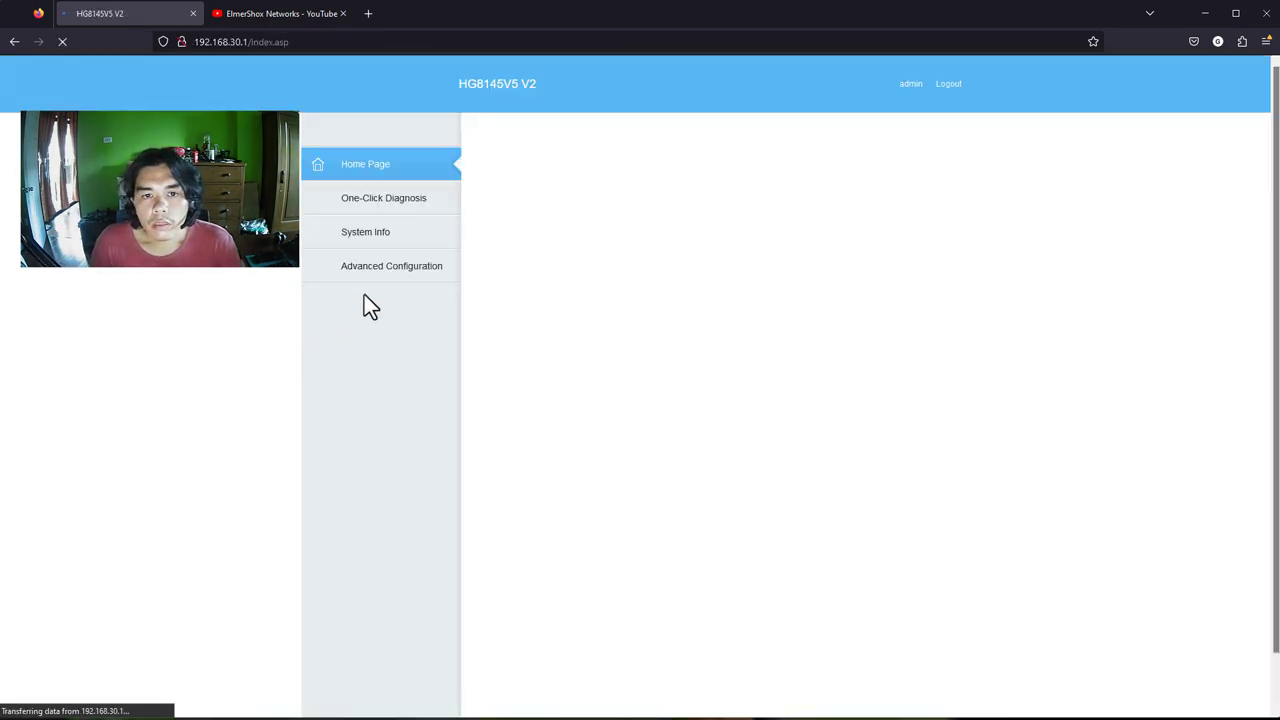
# Go to Advanced Configuration > LAN Configuration > LAN Host Configuration, showing 192.168.30.1 / 255.255.255.128
pyautogui.click(385, 266)
pyautogui.click(396, 172)
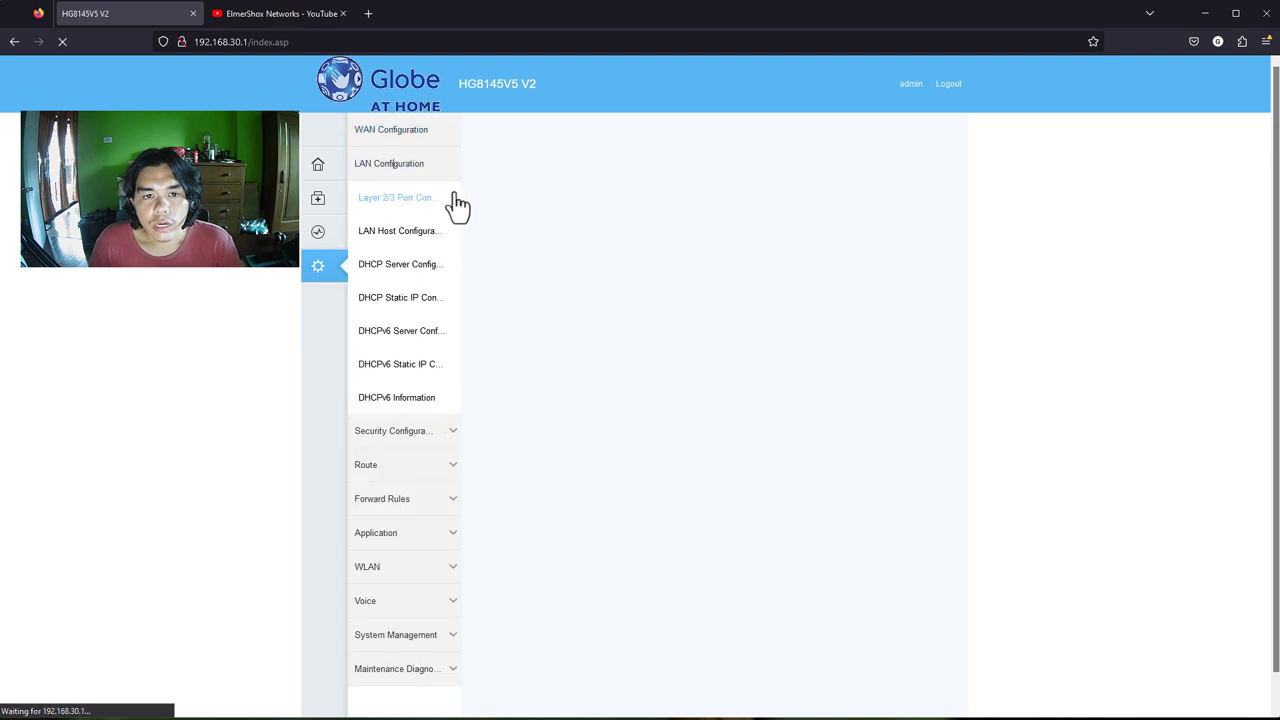
pyautogui.click(412, 236)
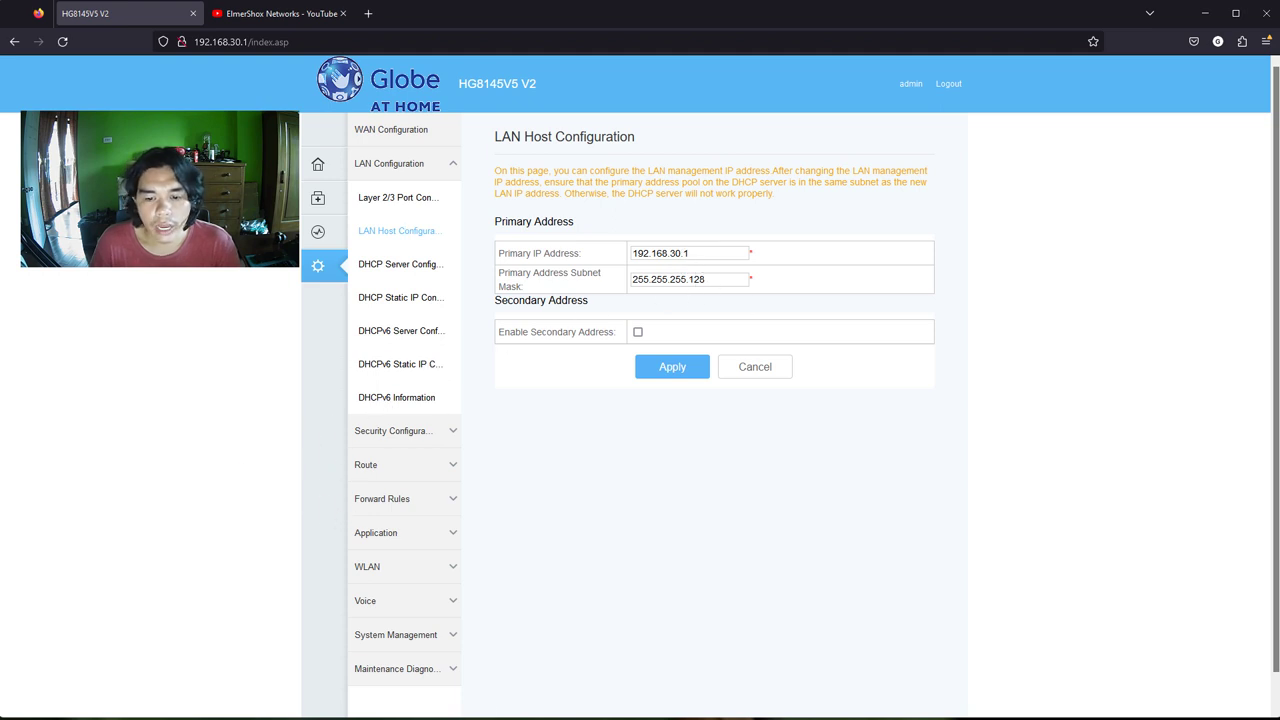
# Resize the ipconfig window to the lower right and highlight mask 255.255.255.128 and gateway 192.168.30.1
pyautogui.hotkey('alt', 'Tab')
pyautogui.moveTo(461, 140); pyautogui.dragTo(651, 289)
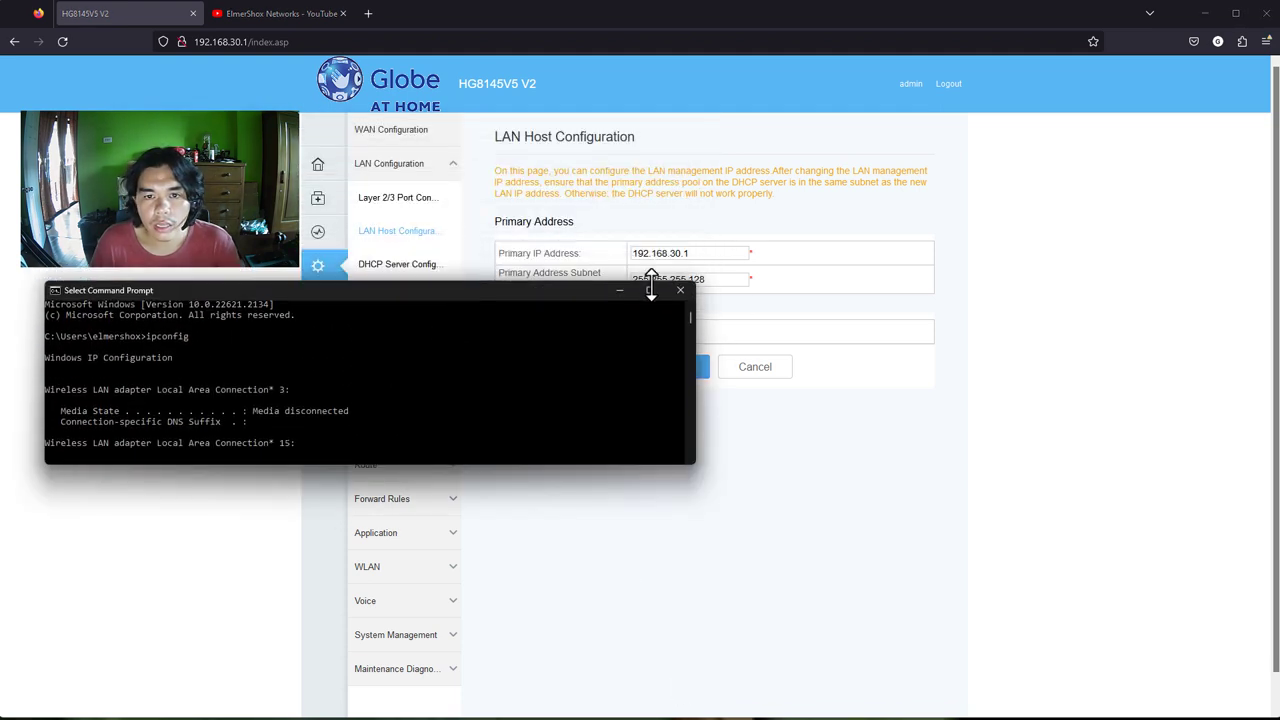
pyautogui.moveTo(503, 289); pyautogui.dragTo(1043, 340)
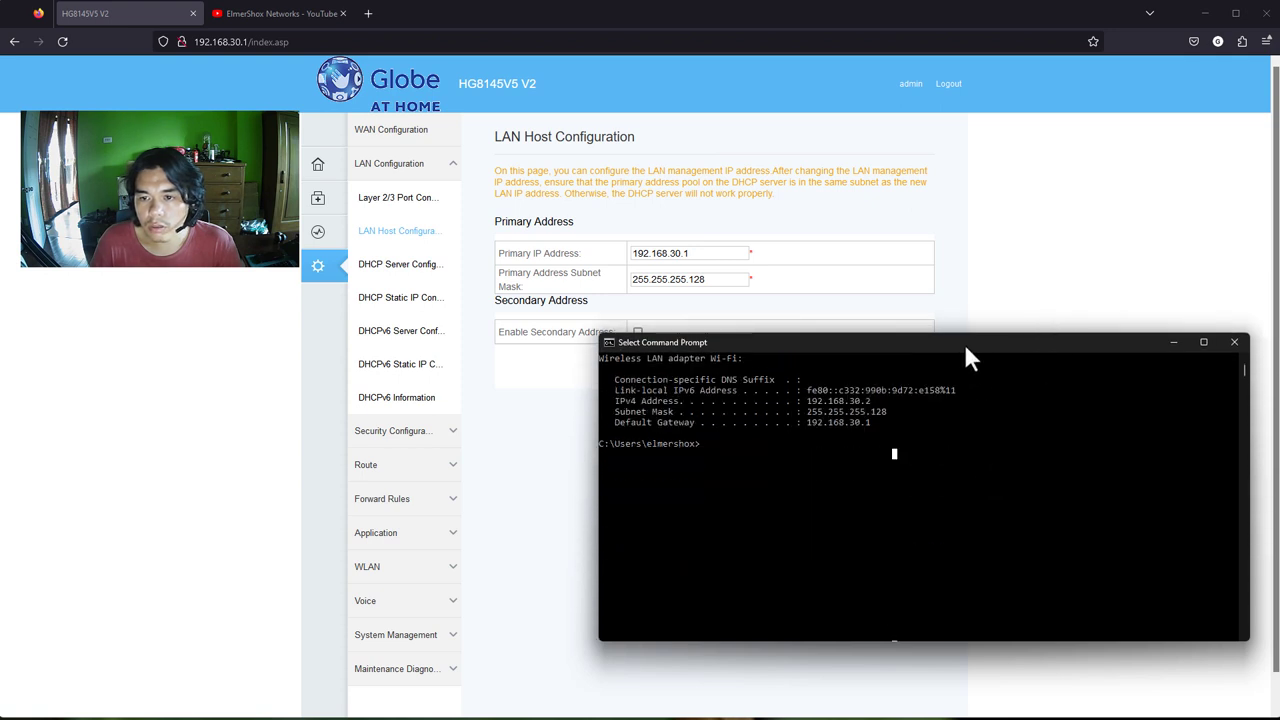
pyautogui.moveTo(963, 341); pyautogui.dragTo(971, 399)
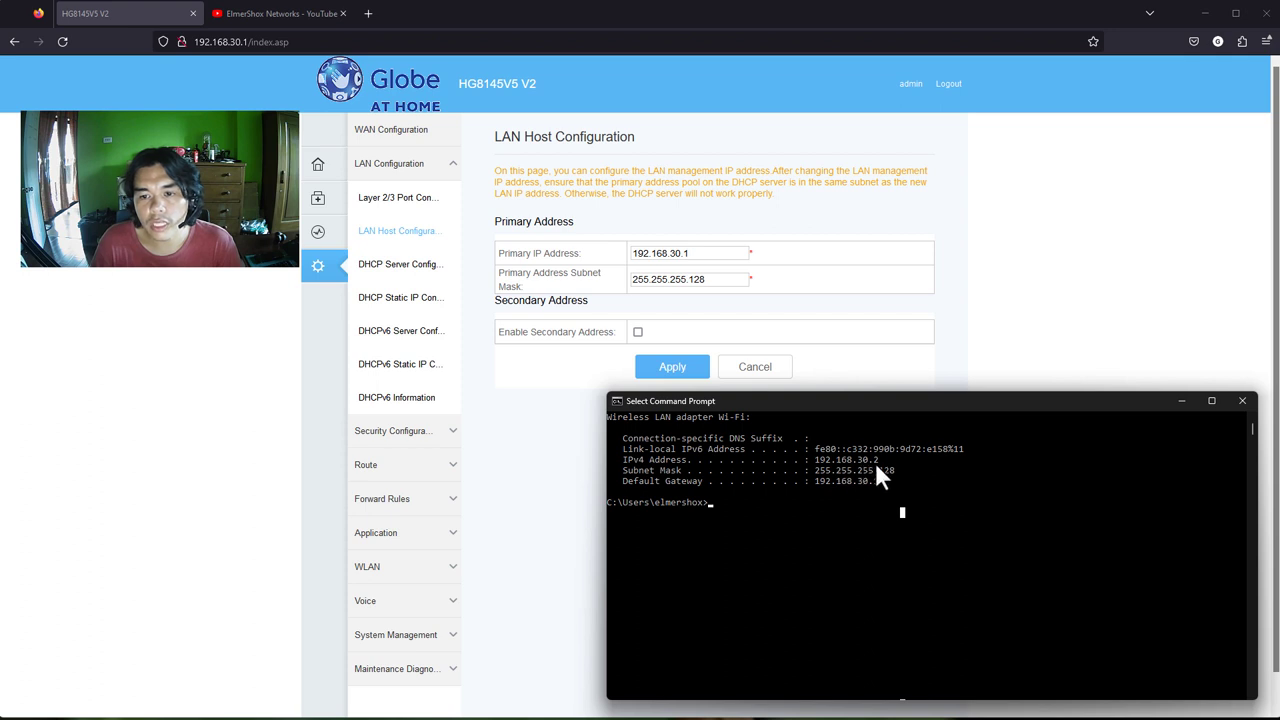
pyautogui.moveTo(897, 470); pyautogui.dragTo(830, 465)
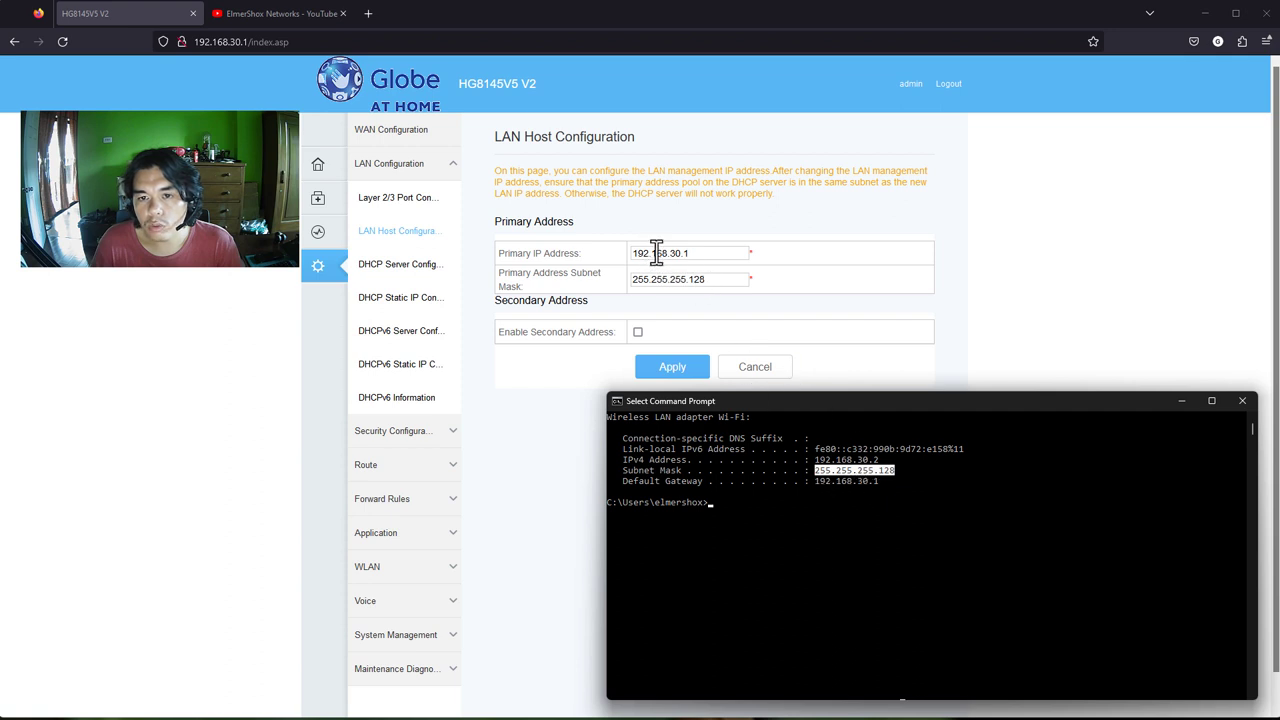
pyautogui.moveTo(812, 481); pyautogui.dragTo(889, 482)
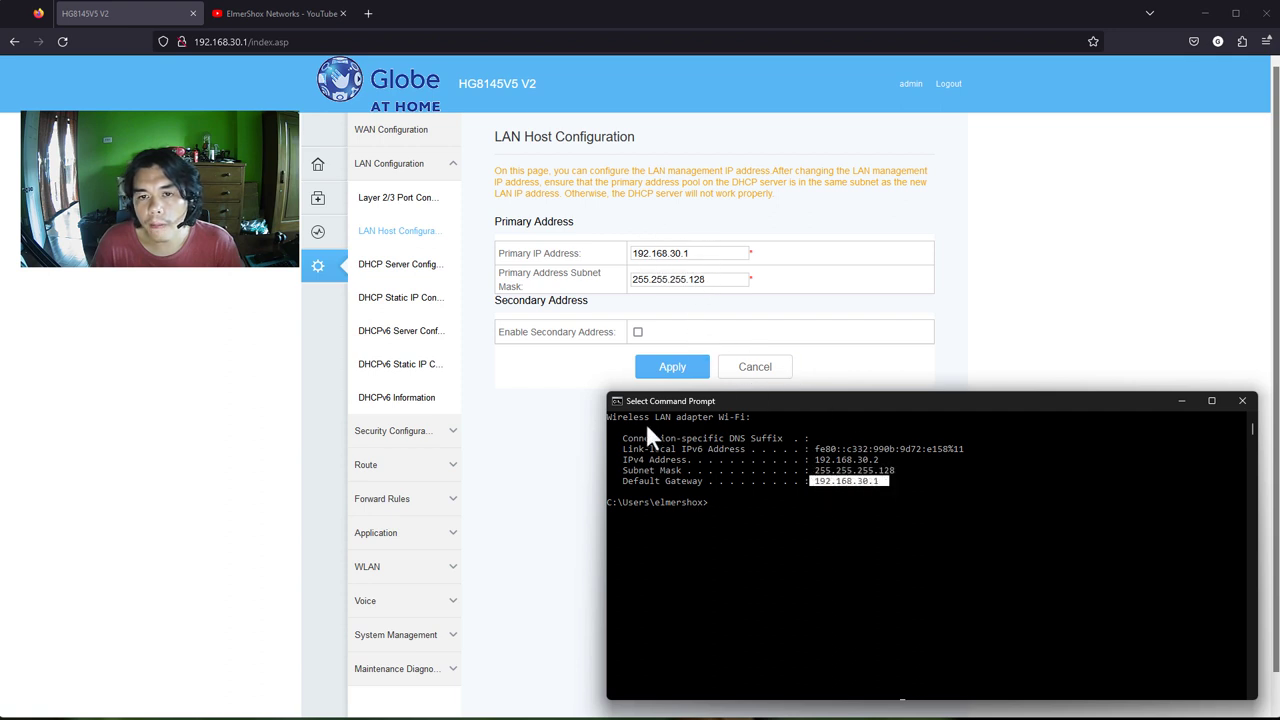
pyautogui.click(699, 253)
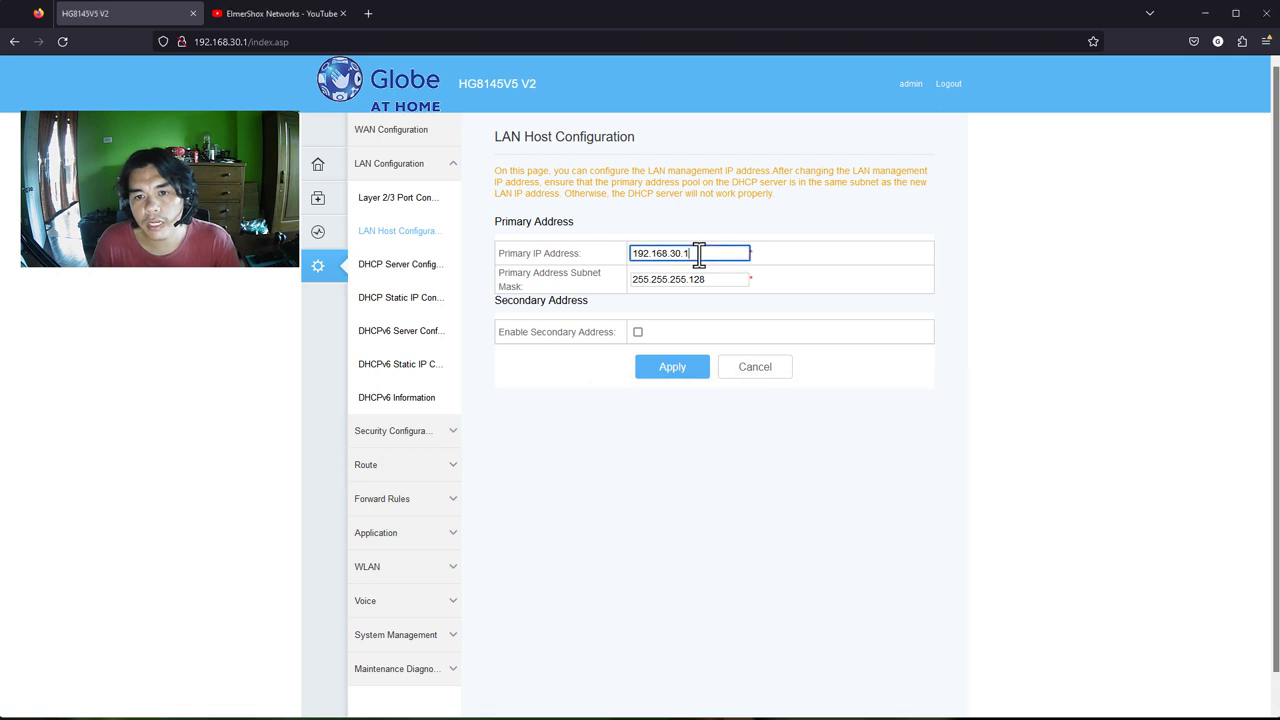
pyautogui.write('00')
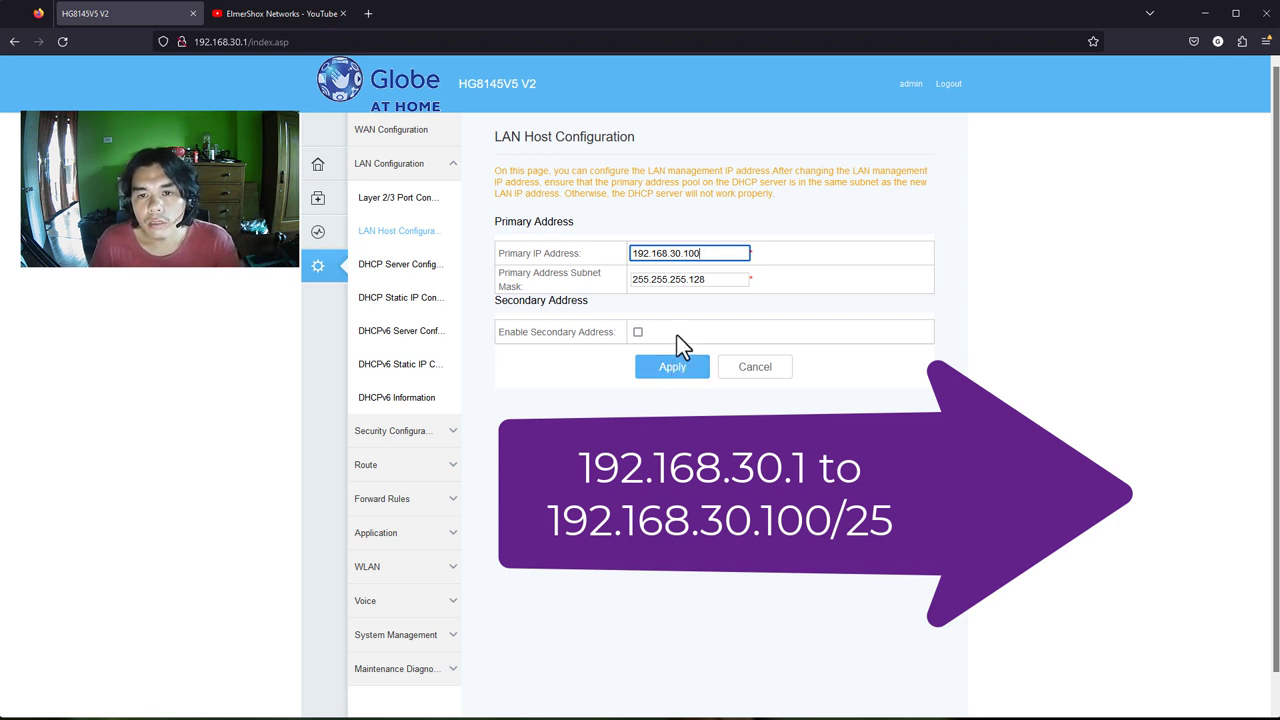
pyautogui.moveTo(684, 253); pyautogui.dragTo(711, 256)
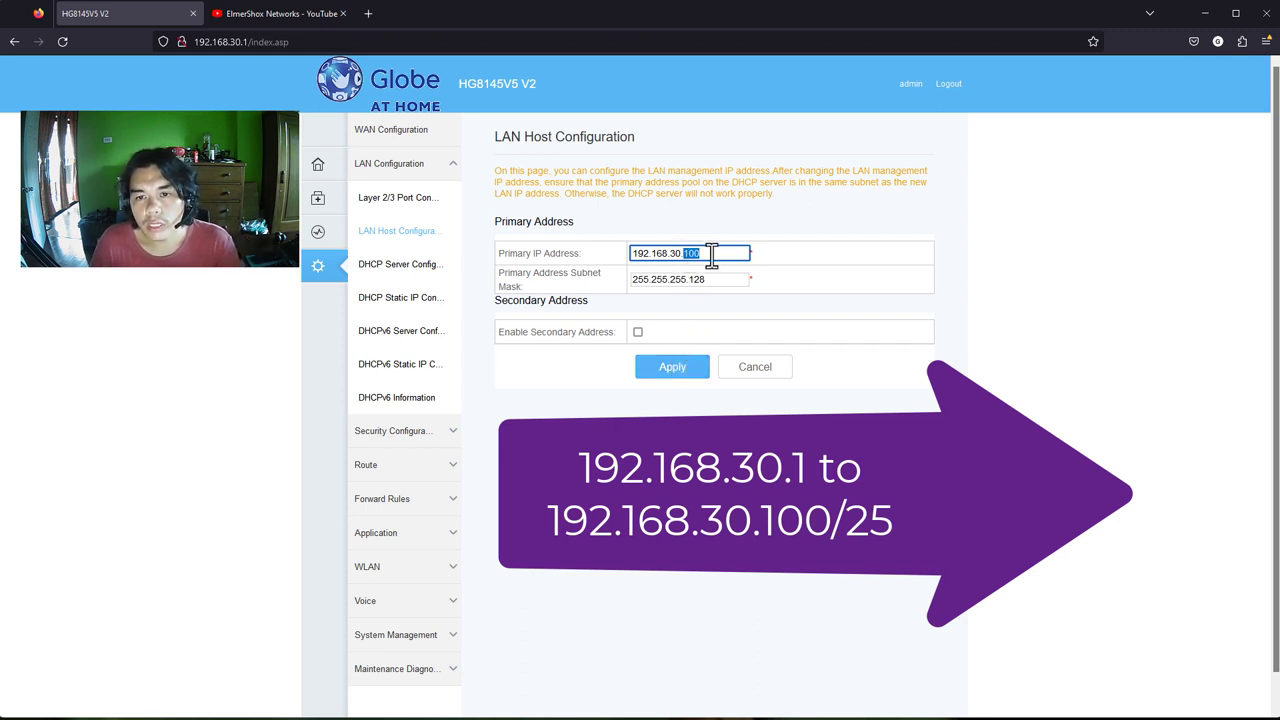
pyautogui.write('1')
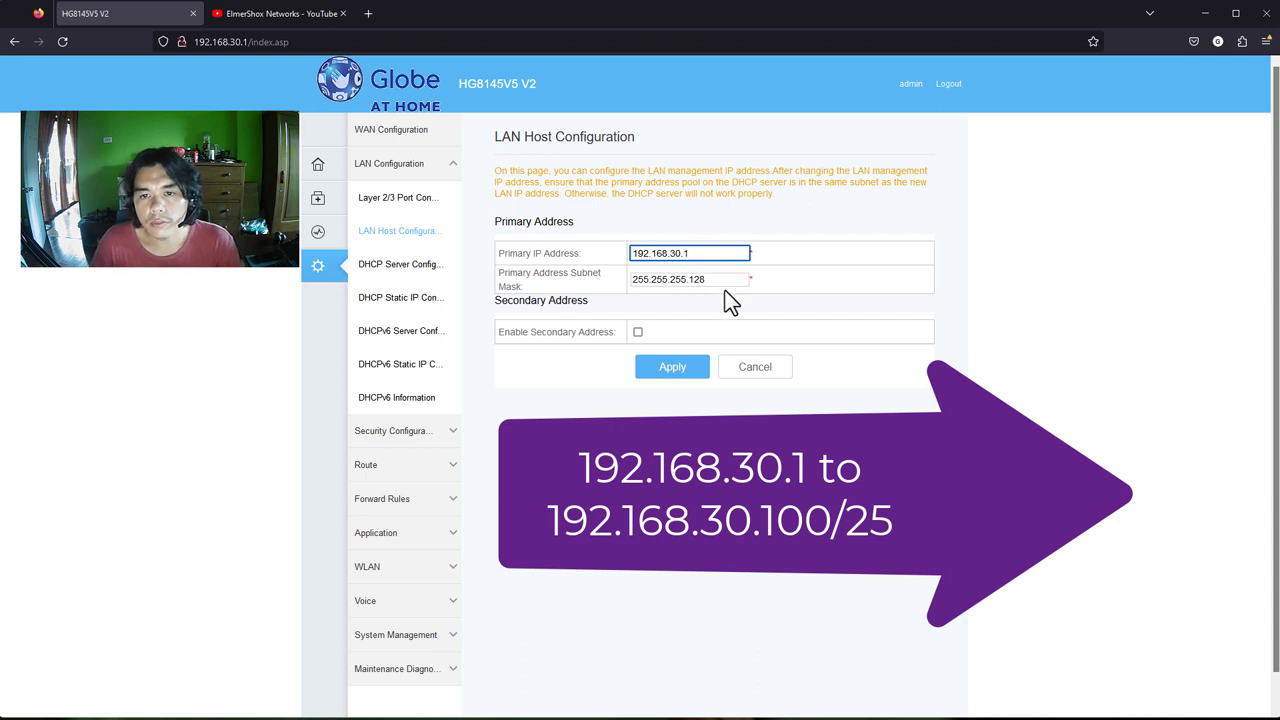
pyautogui.click(741, 331)
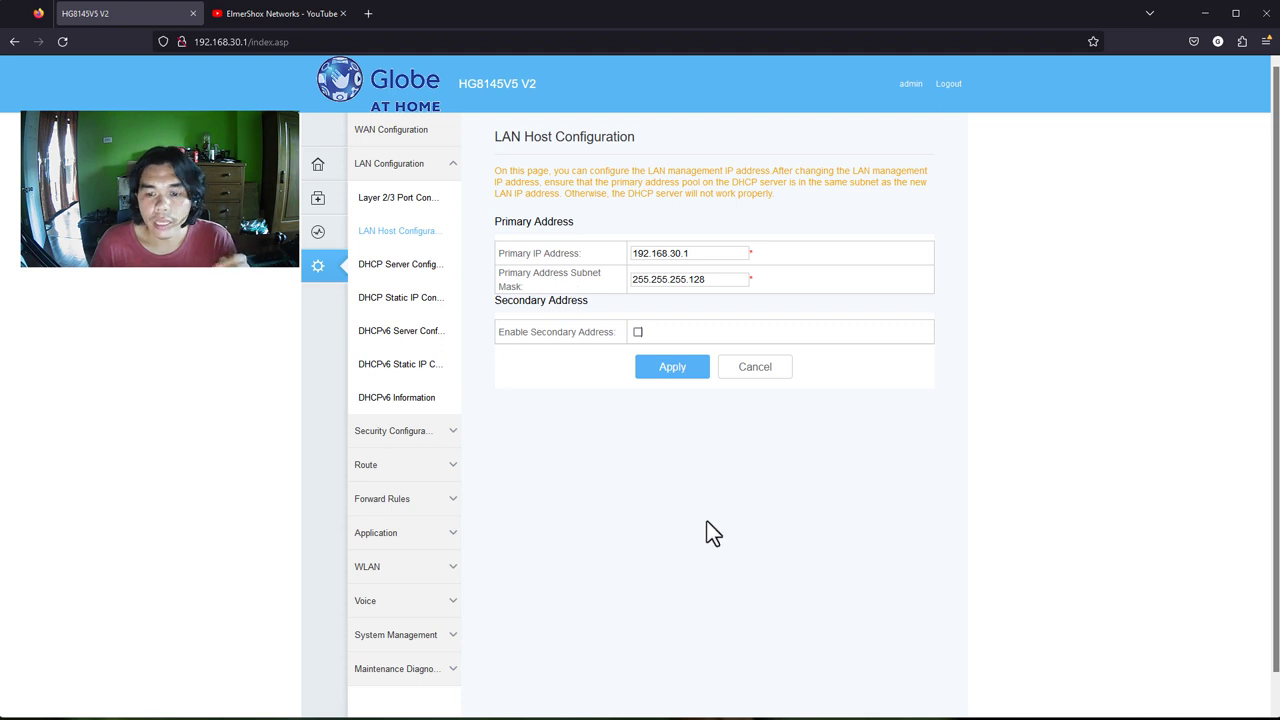
# Change the primary IP address from 192.168.30.1 to 192.168.30.100, then apply and confirm
pyautogui.hotkey('alt', 'Tab')
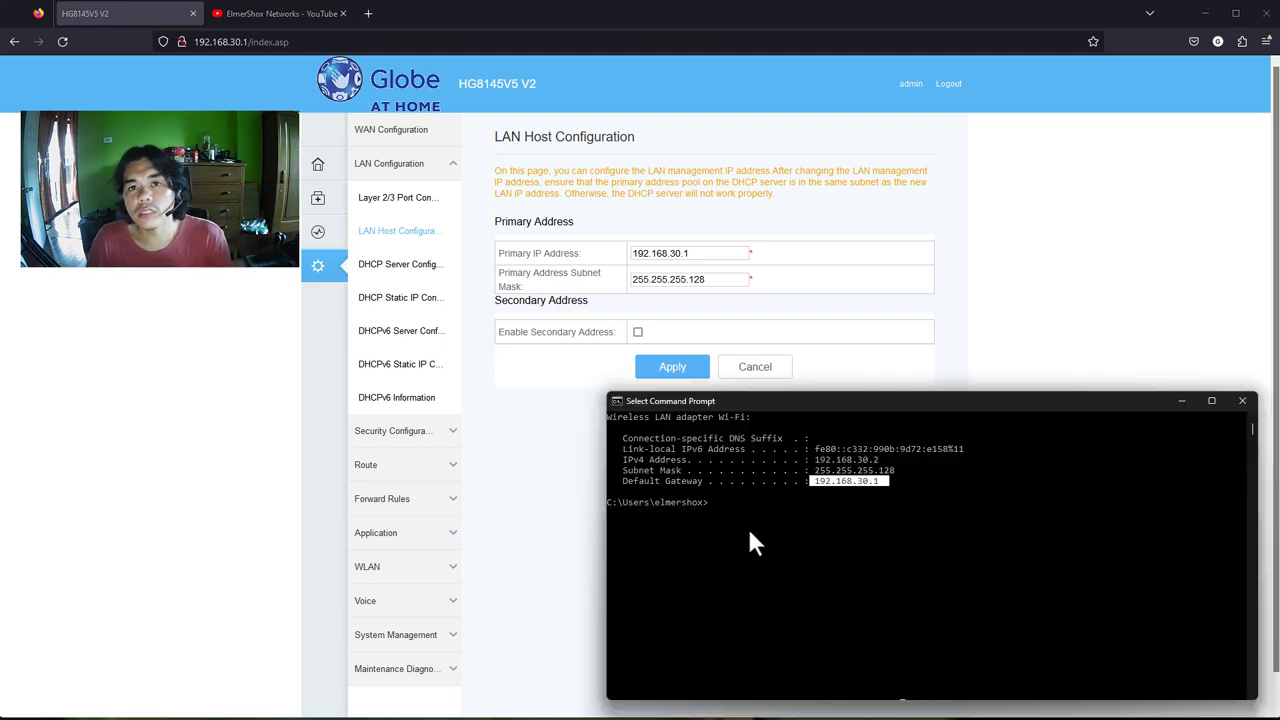
pyautogui.click(849, 558)
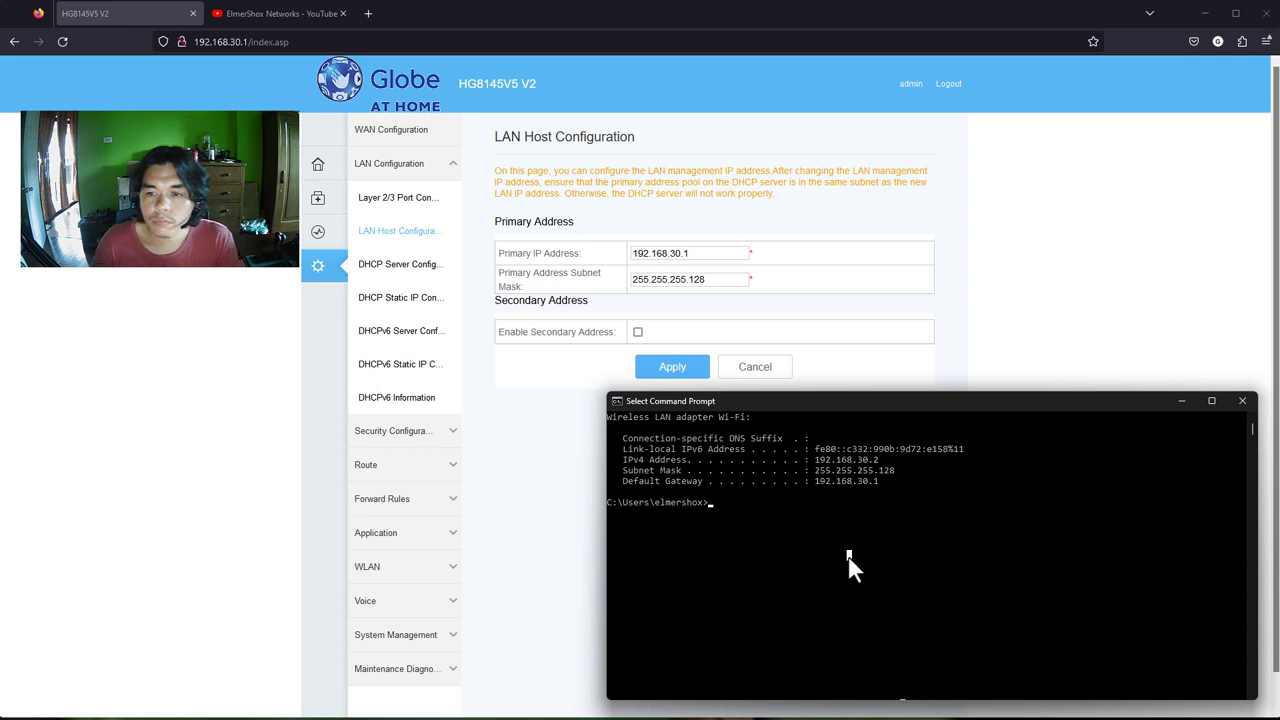
pyautogui.scroll(1, 845, 558)
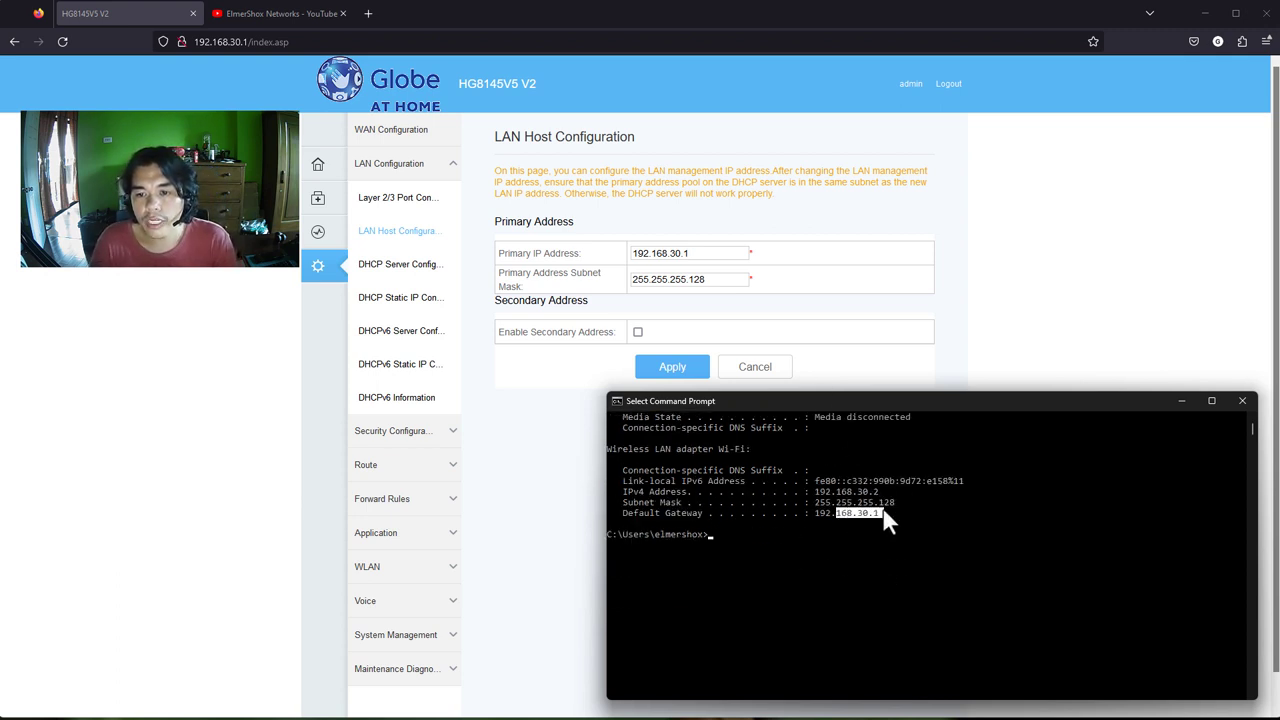
pyautogui.click(709, 253)
pyautogui.write('00')
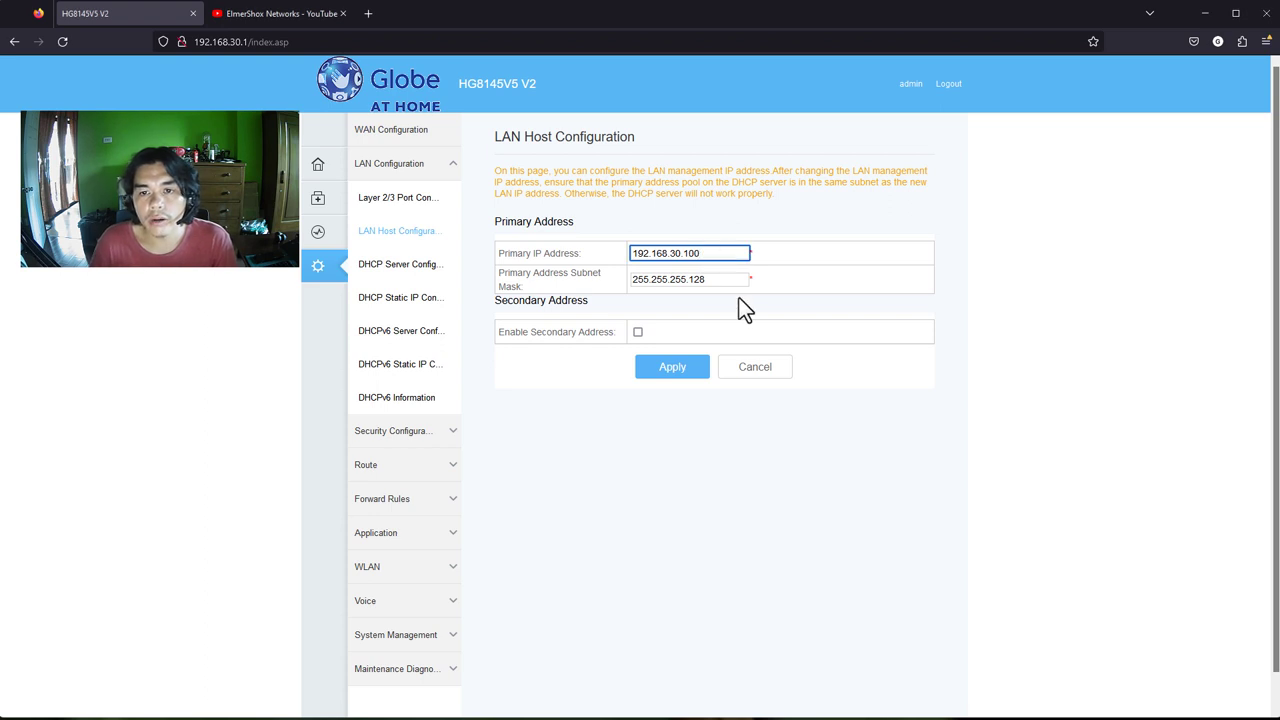
pyautogui.click(685, 366)
pyautogui.click(691, 415)
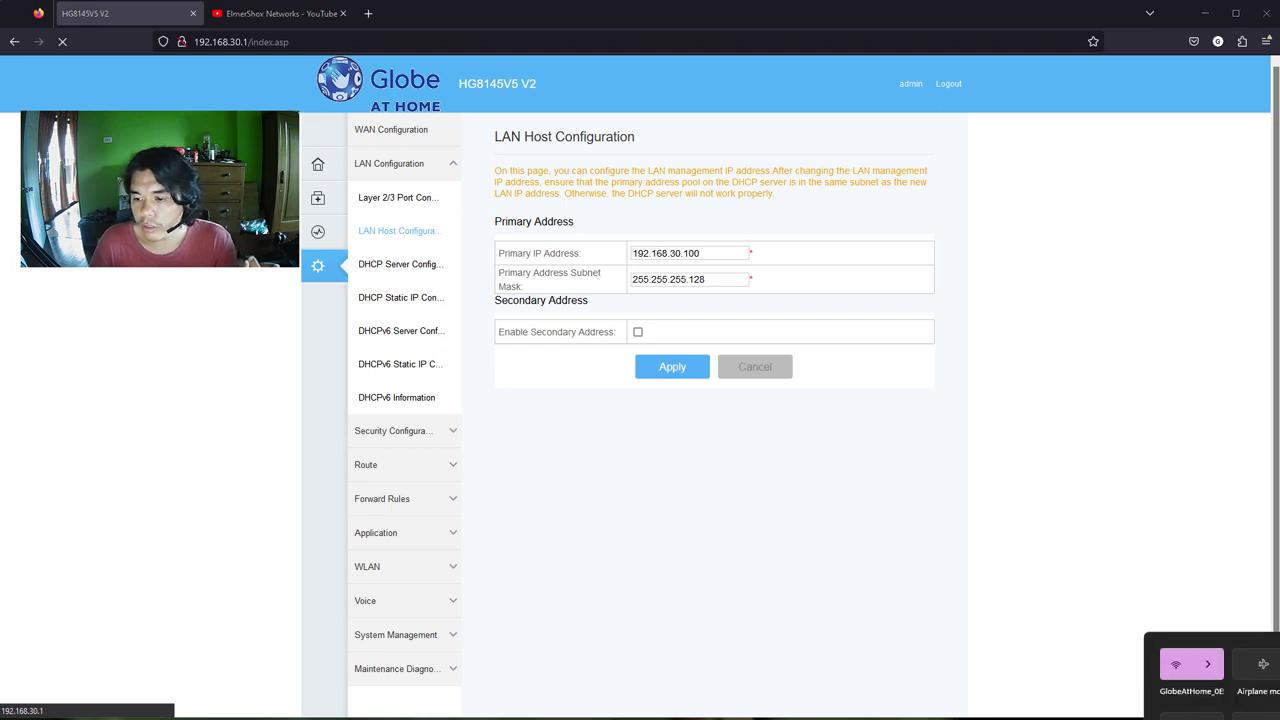
# Rerun ipconfig and highlight the updated IPv4, mask and gateway lines, then return to Firefox
pyautogui.hotkey('alt', 'Tab')
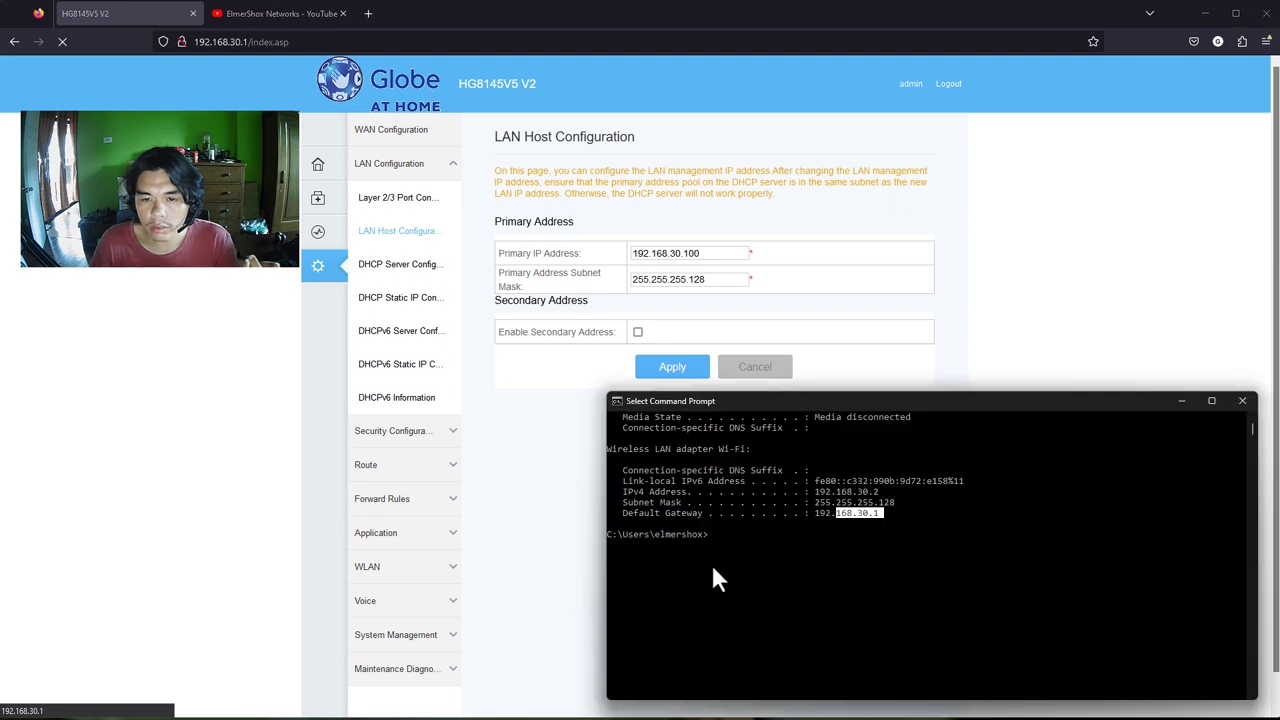
pyautogui.write('ipconfig')
pyautogui.press('Return')
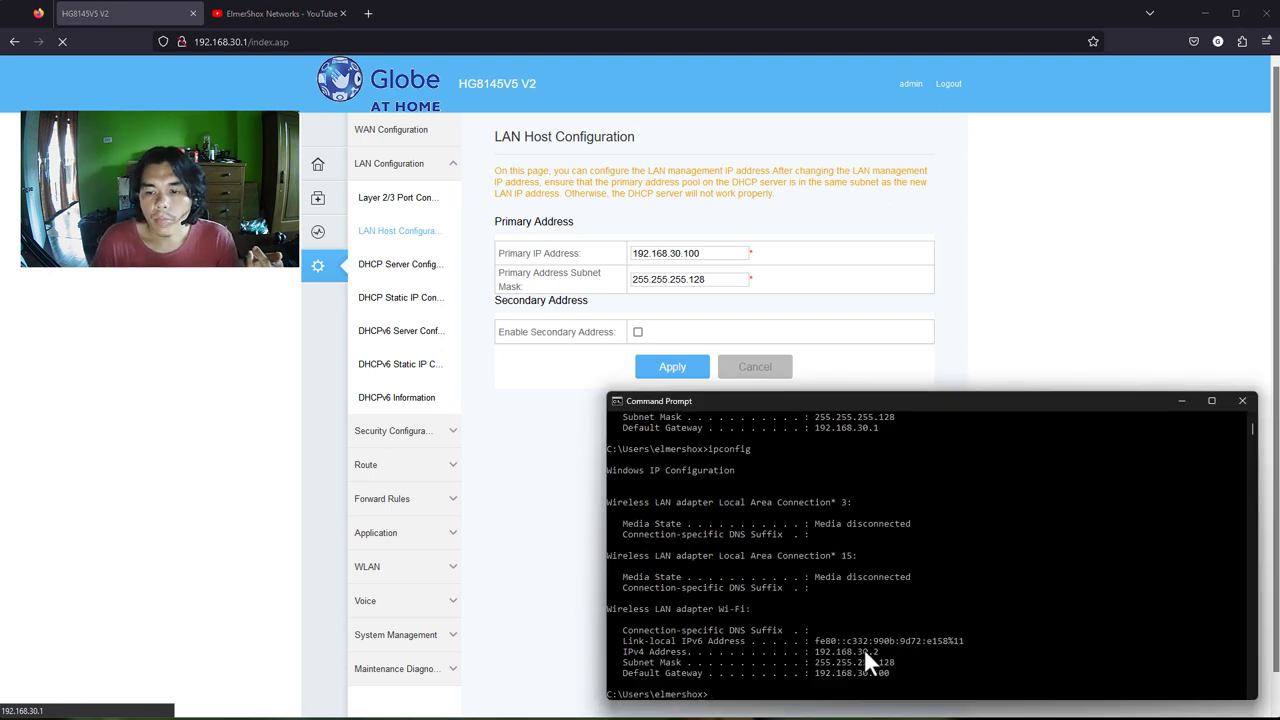
pyautogui.moveTo(892, 673); pyautogui.dragTo(805, 656)
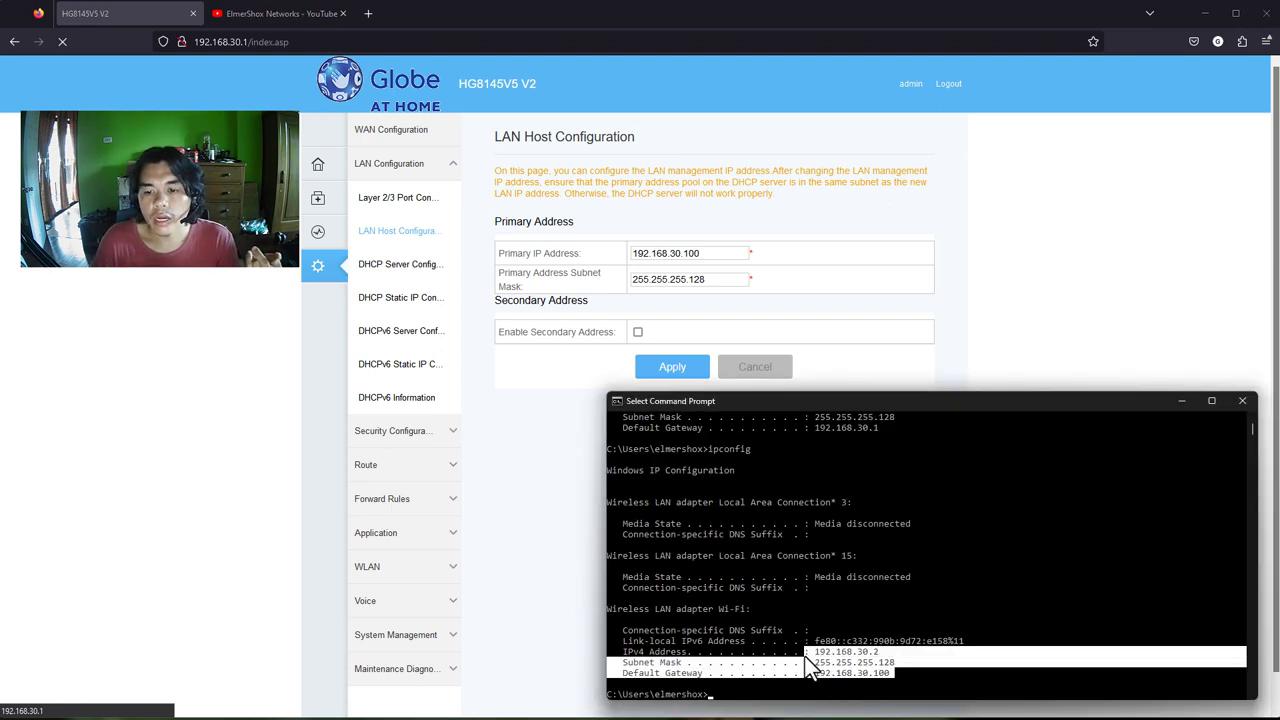
pyautogui.click(808, 653)
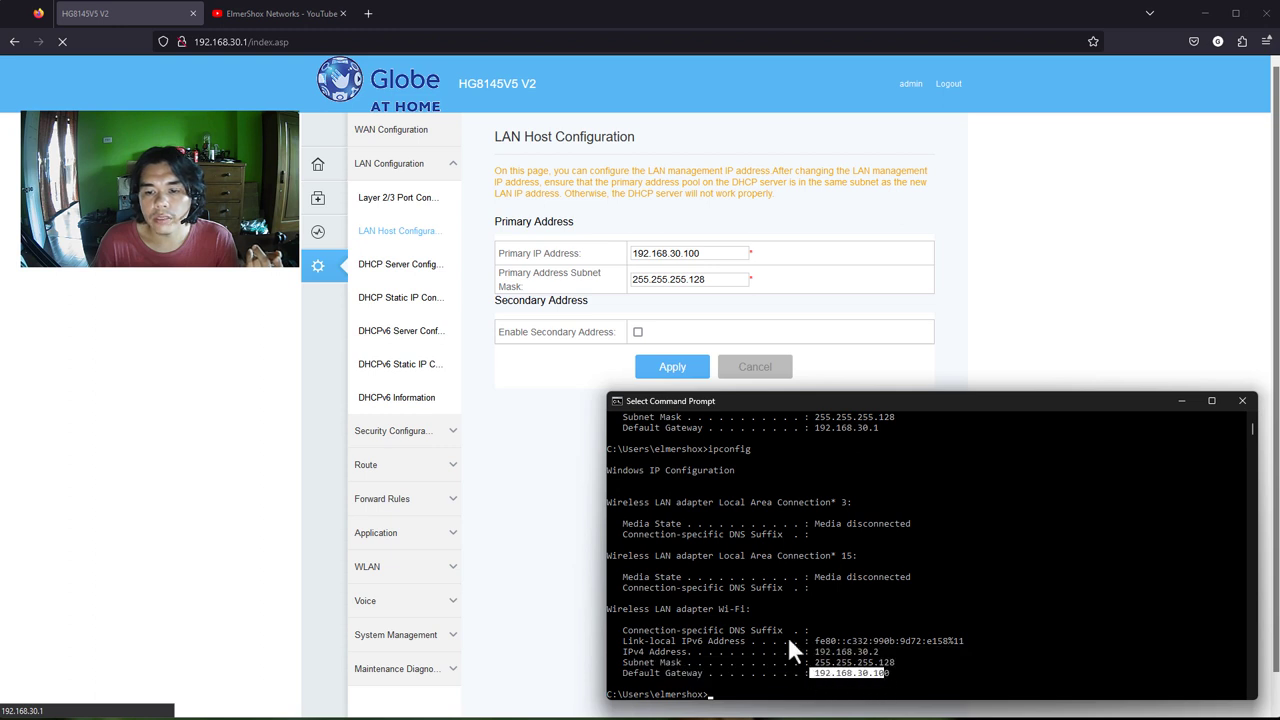
pyautogui.click(411, 46)
pyautogui.press('Escape')
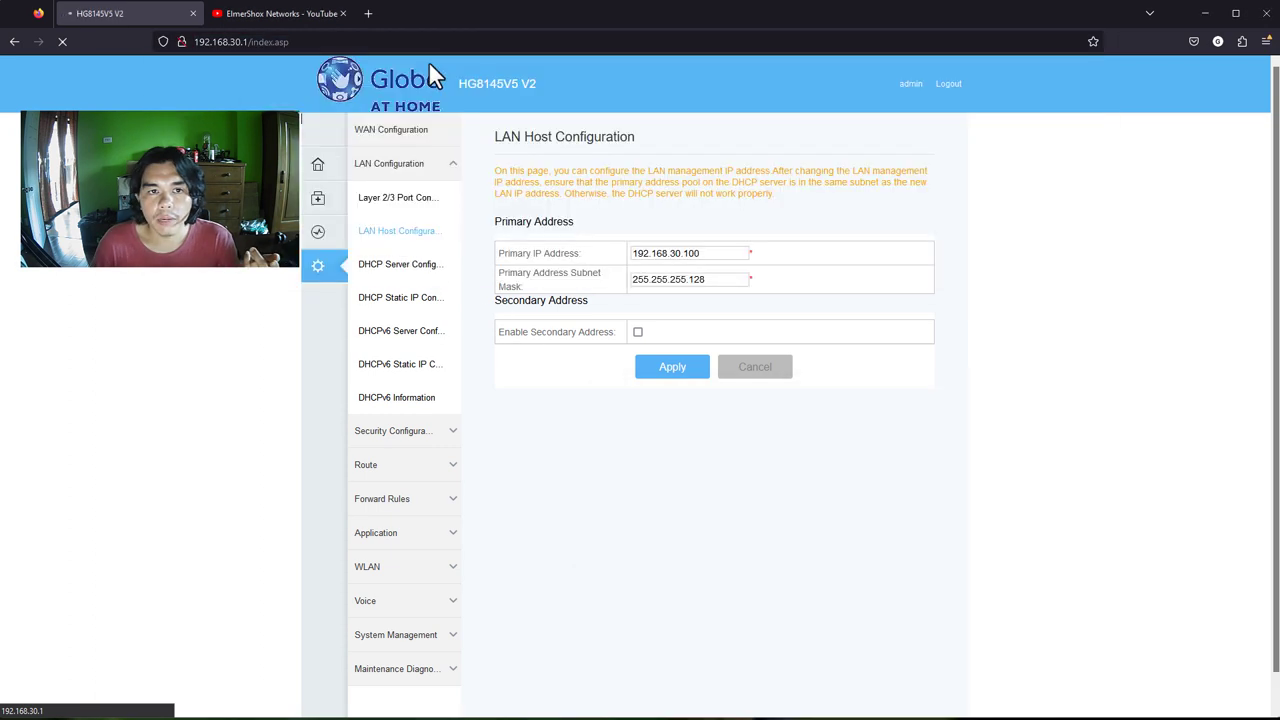
# Load the router's page at 192.168.30.100 in the address bar
pyautogui.click(302, 40)
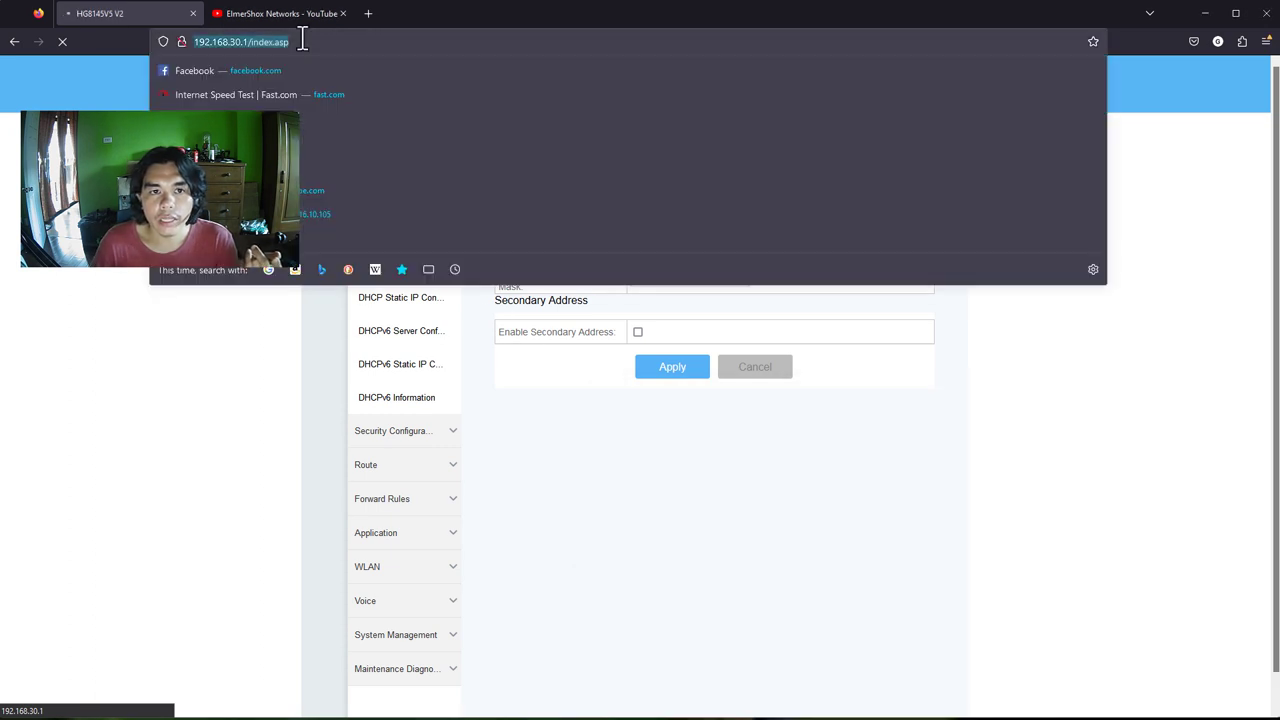
pyautogui.write('192.168.254.')
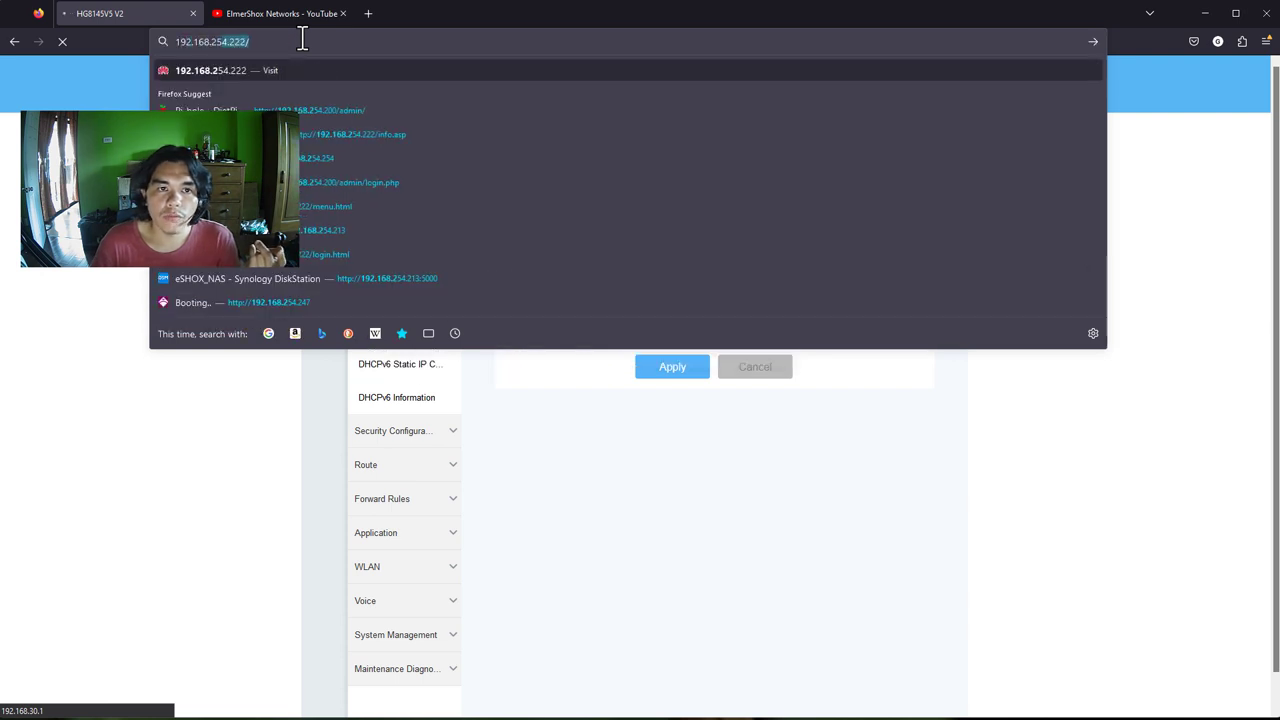
pyautogui.press('BackSpace')
pyautogui.press('BackSpace')
pyautogui.press('BackSpace')
pyautogui.press('BackSpace')
pyautogui.press('BackSpace')
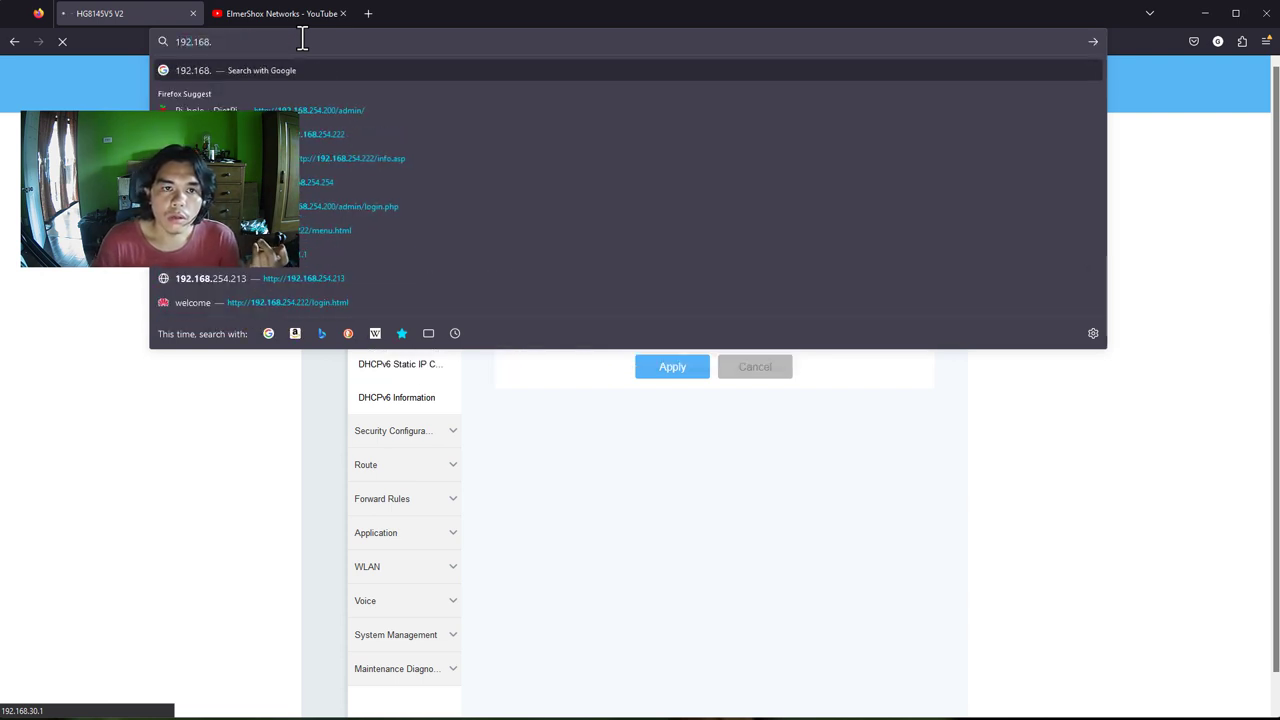
pyautogui.write('30.100')
pyautogui.press('Return')
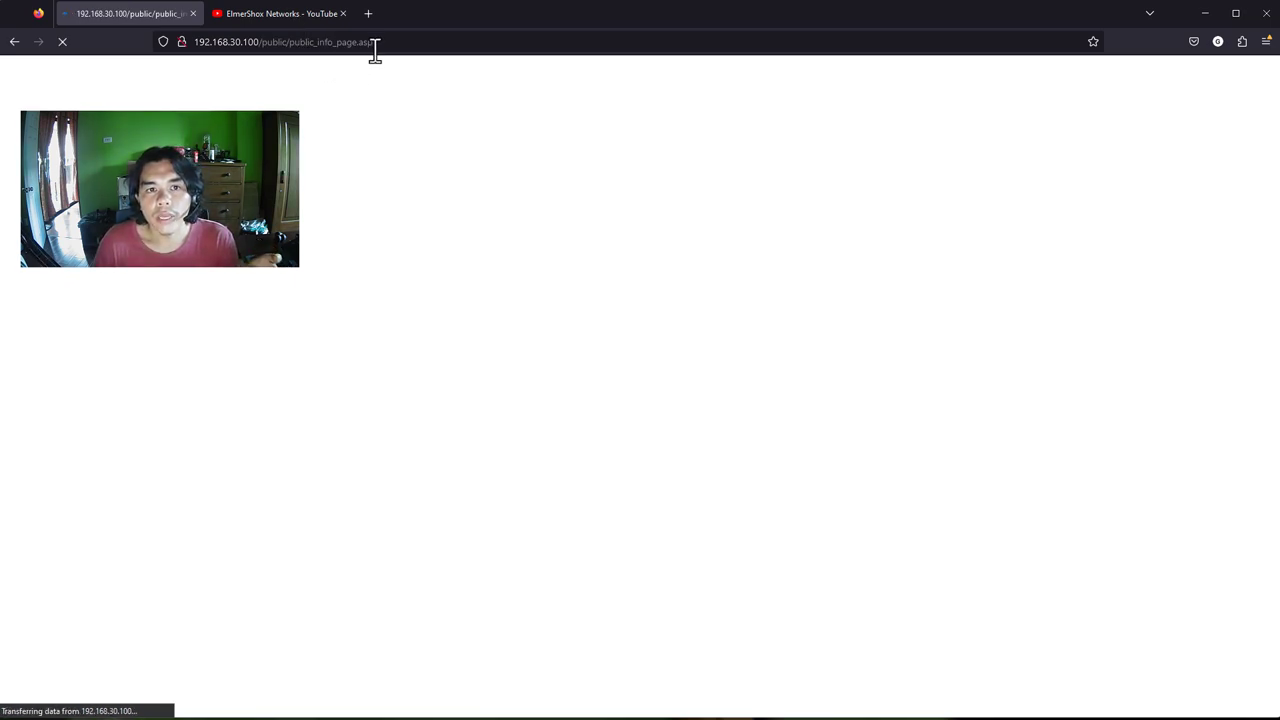
# Switch to the browser tab showing the tutorial creator's YouTube channel
pyautogui.click(300, 19)
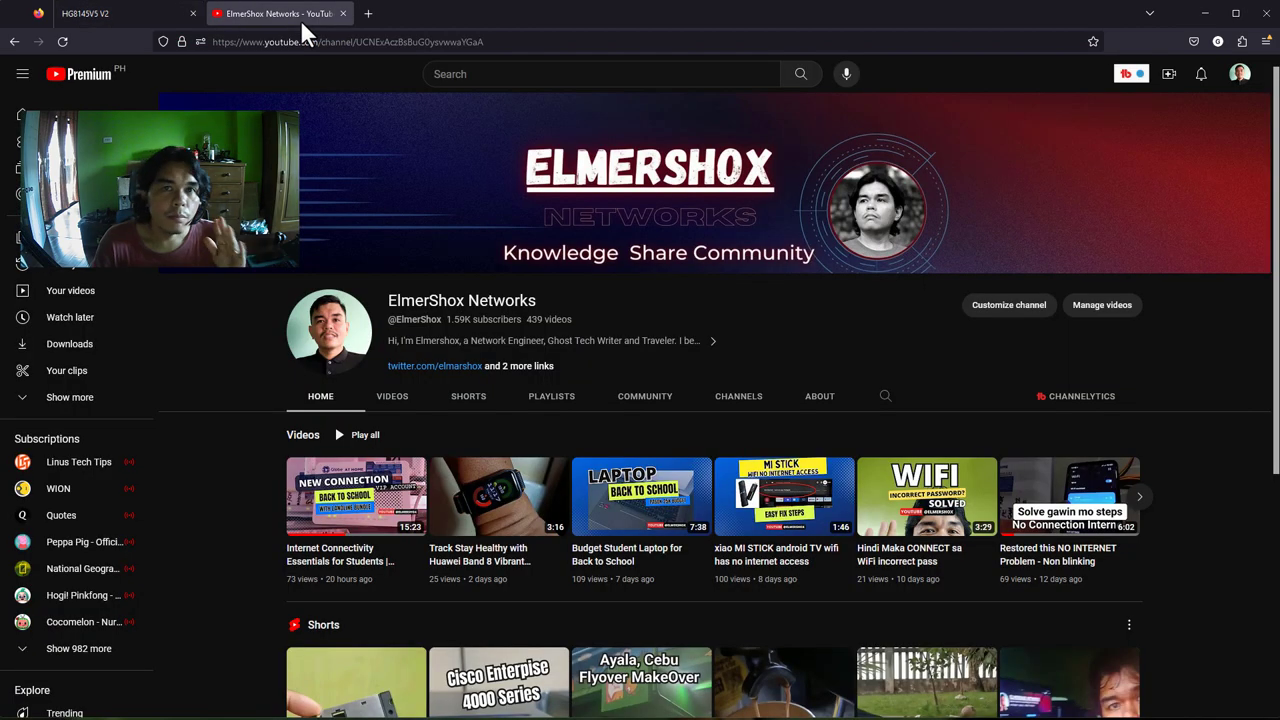